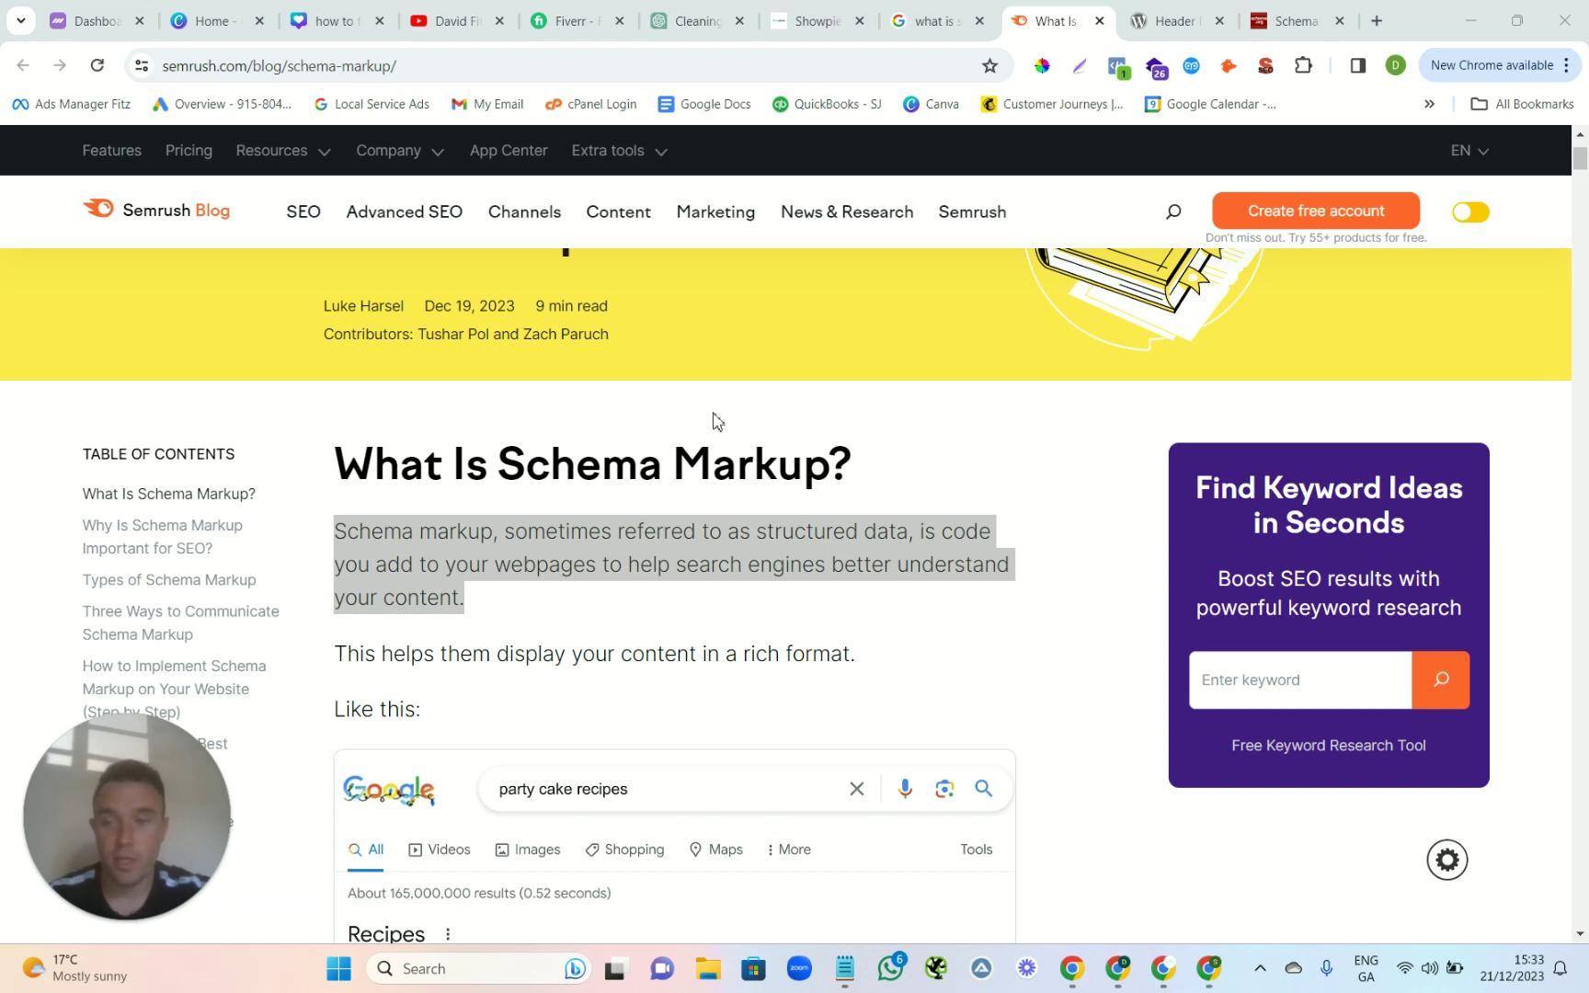
Switch to the Cleaning Company Website Schema chat and scroll to the business details, hours and services prompt.
click(692, 24)
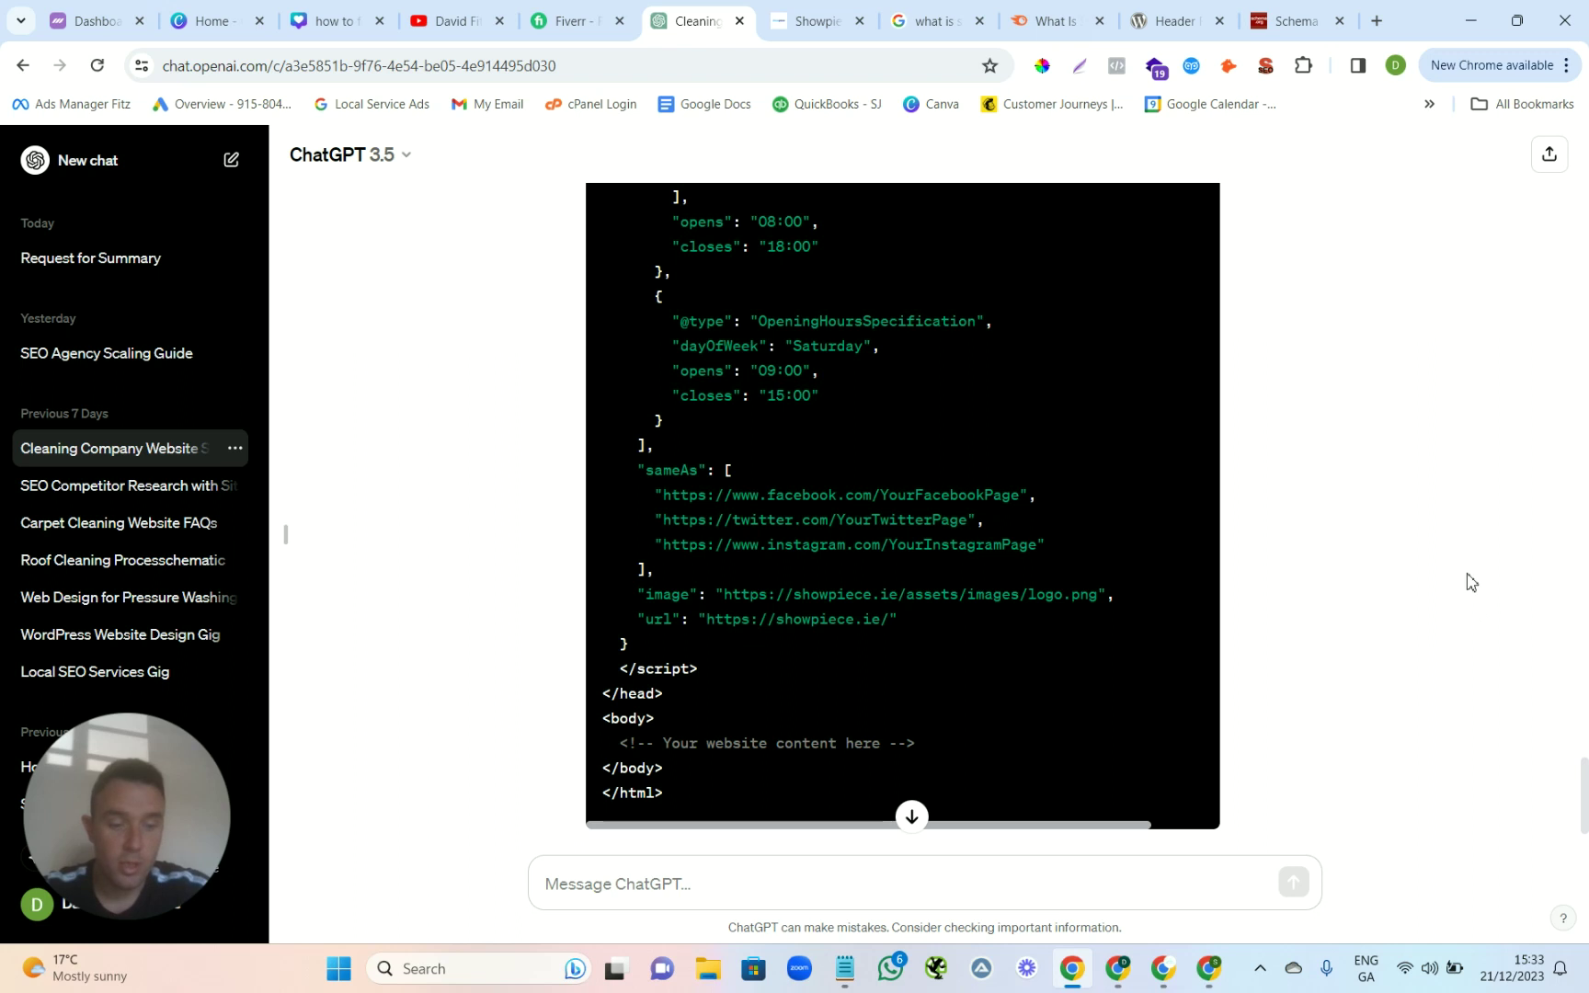
scroll(1469, 582, up, 8)
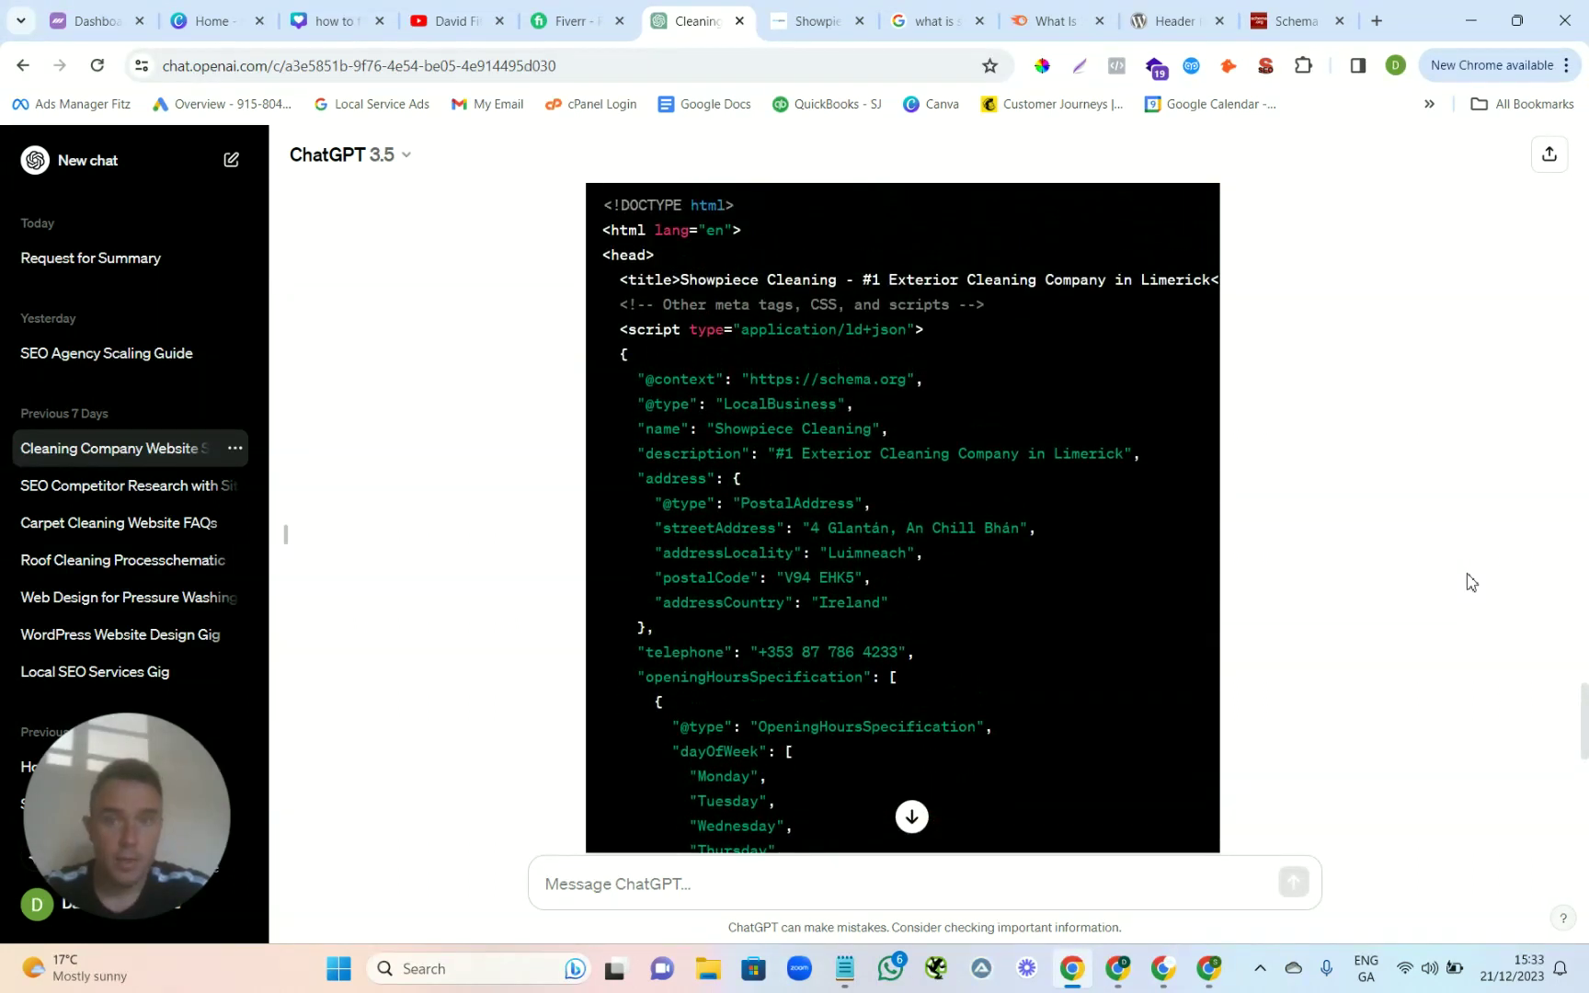
scroll(1470, 582, up, 7)
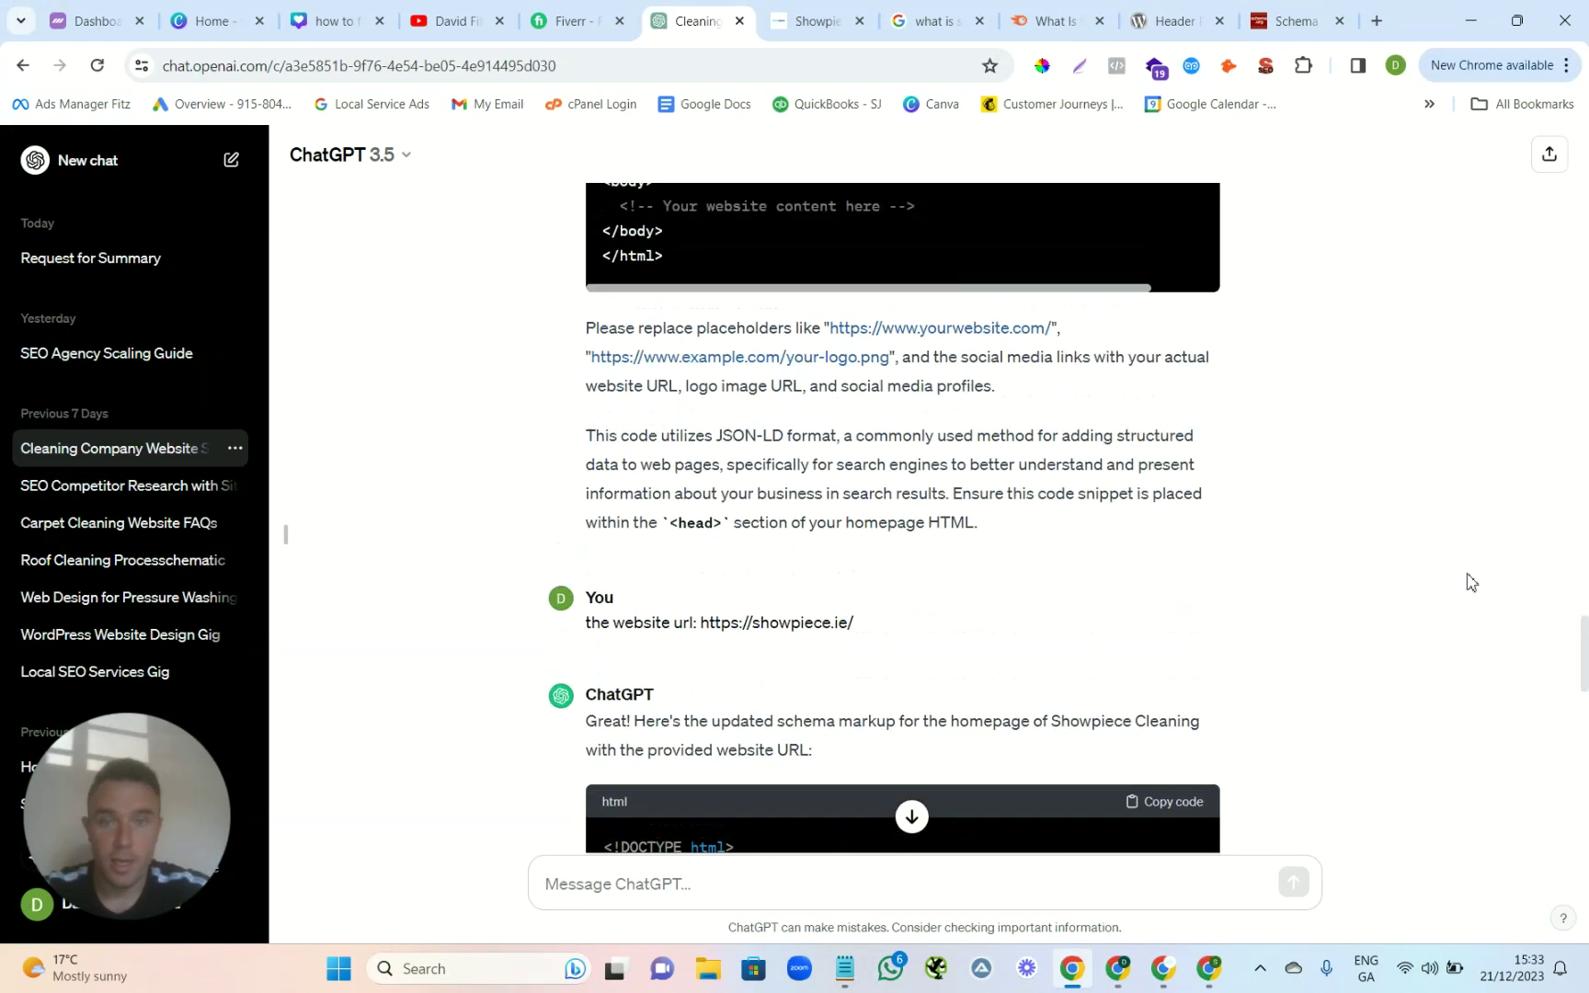
scroll(1469, 581, up, 15)
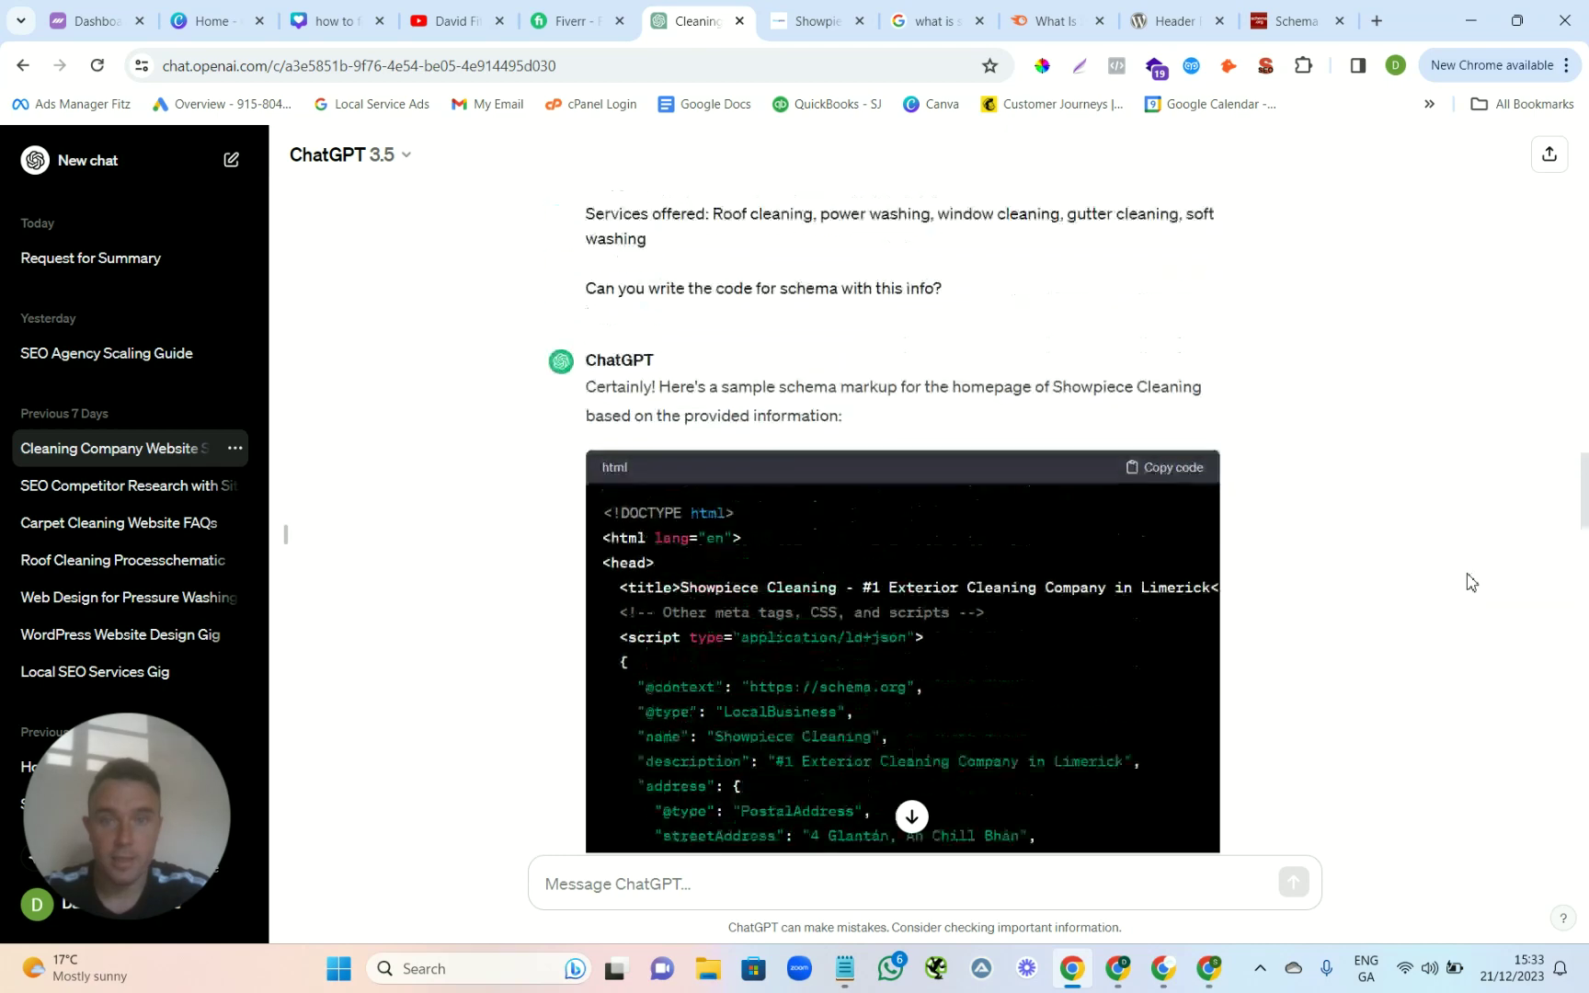
scroll(1469, 581, up, 10)
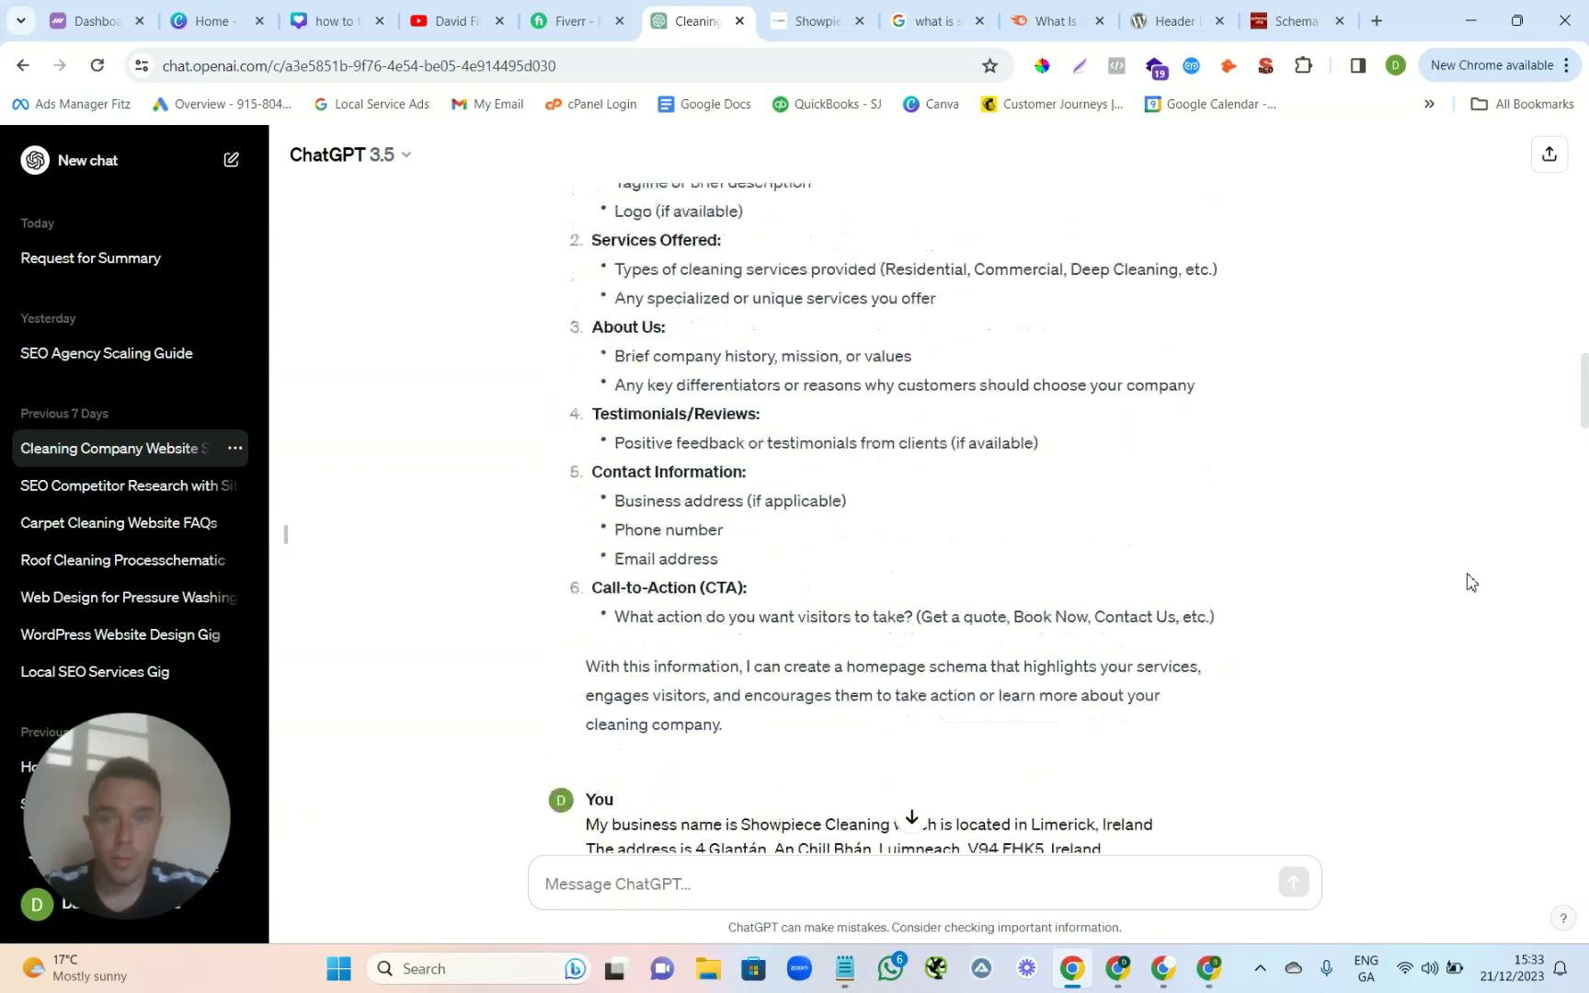
scroll(1469, 581, up, 8)
scroll(1470, 581, down, 3)
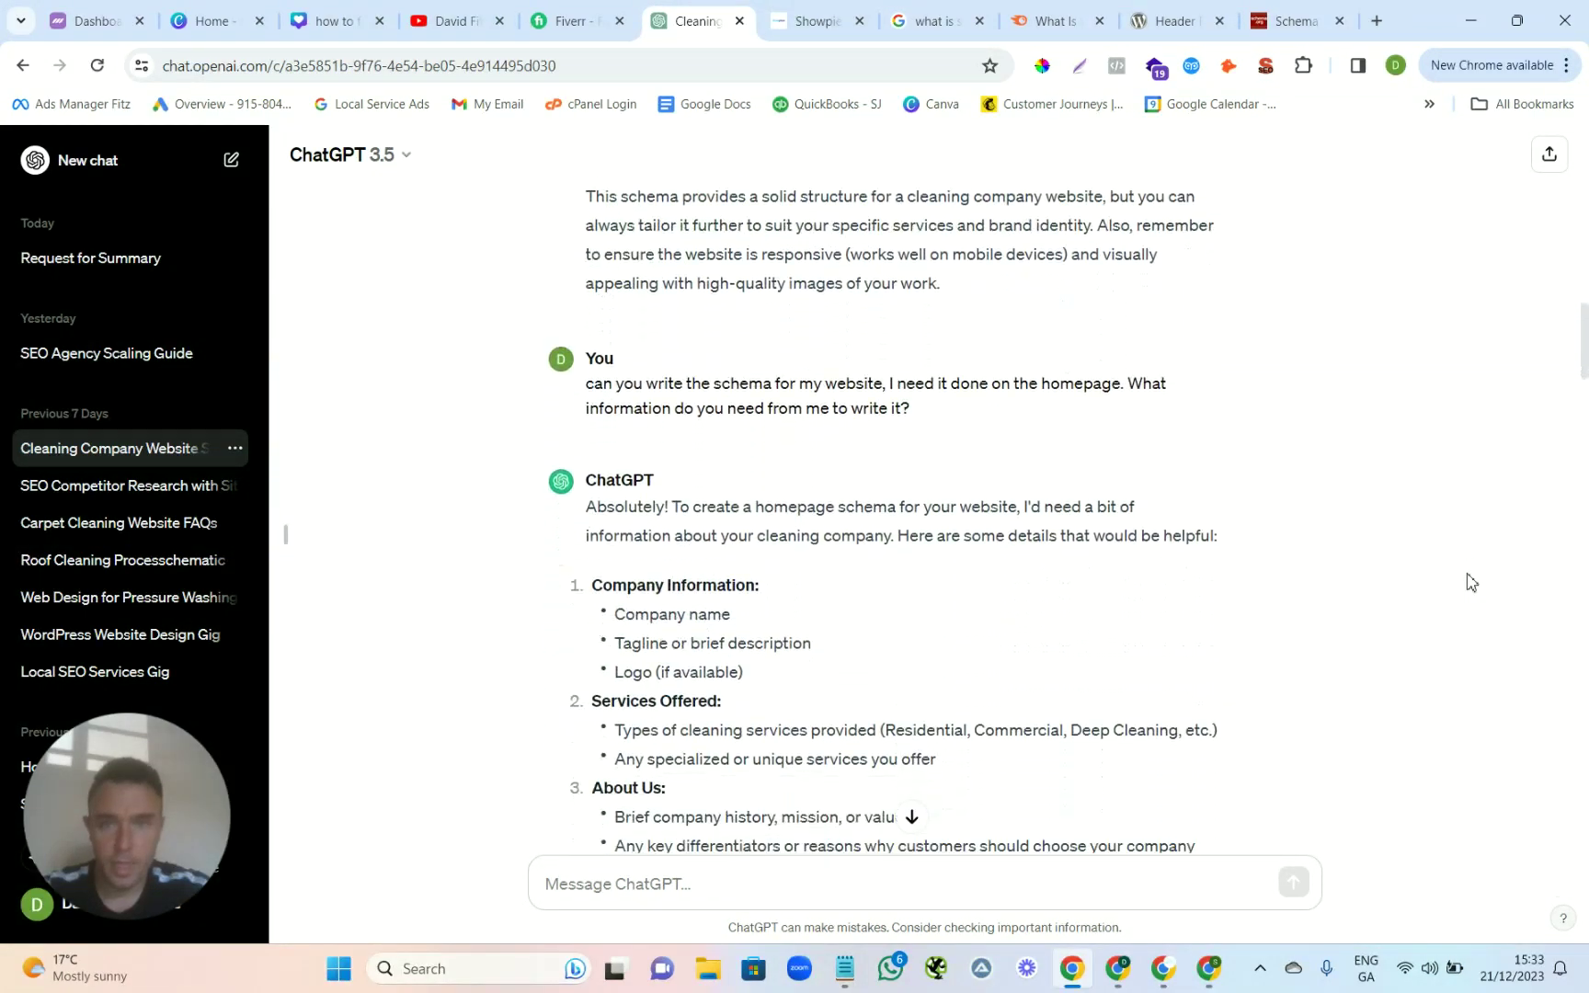
scroll(1470, 582, down, 2)
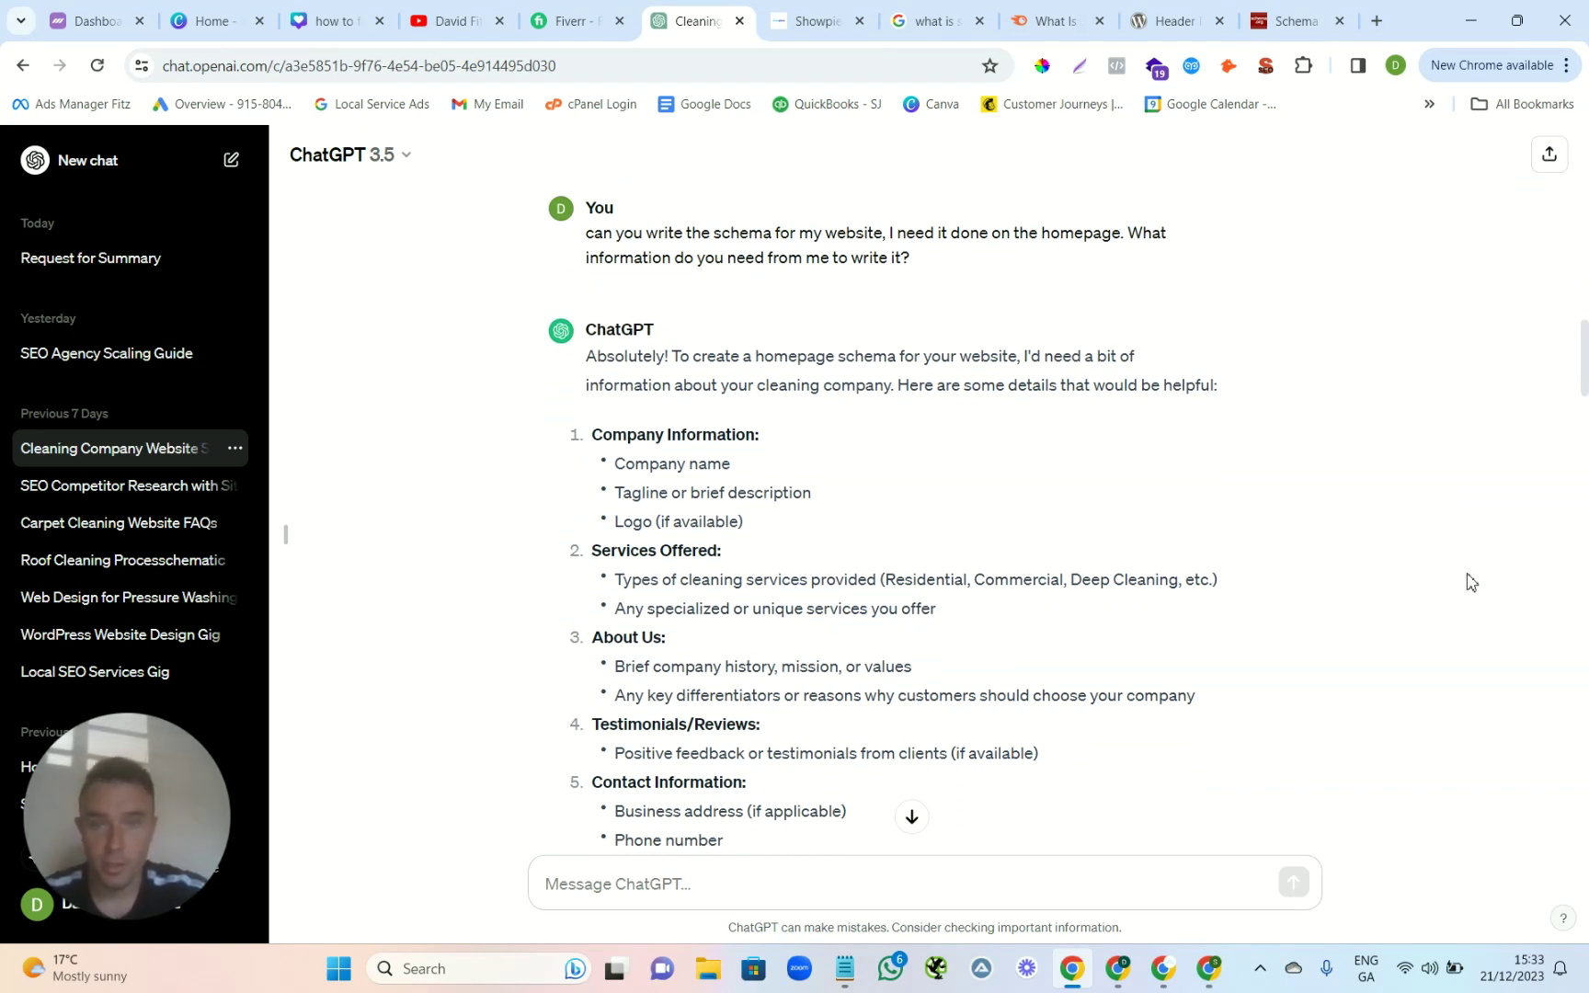
scroll(1470, 581, down, 2)
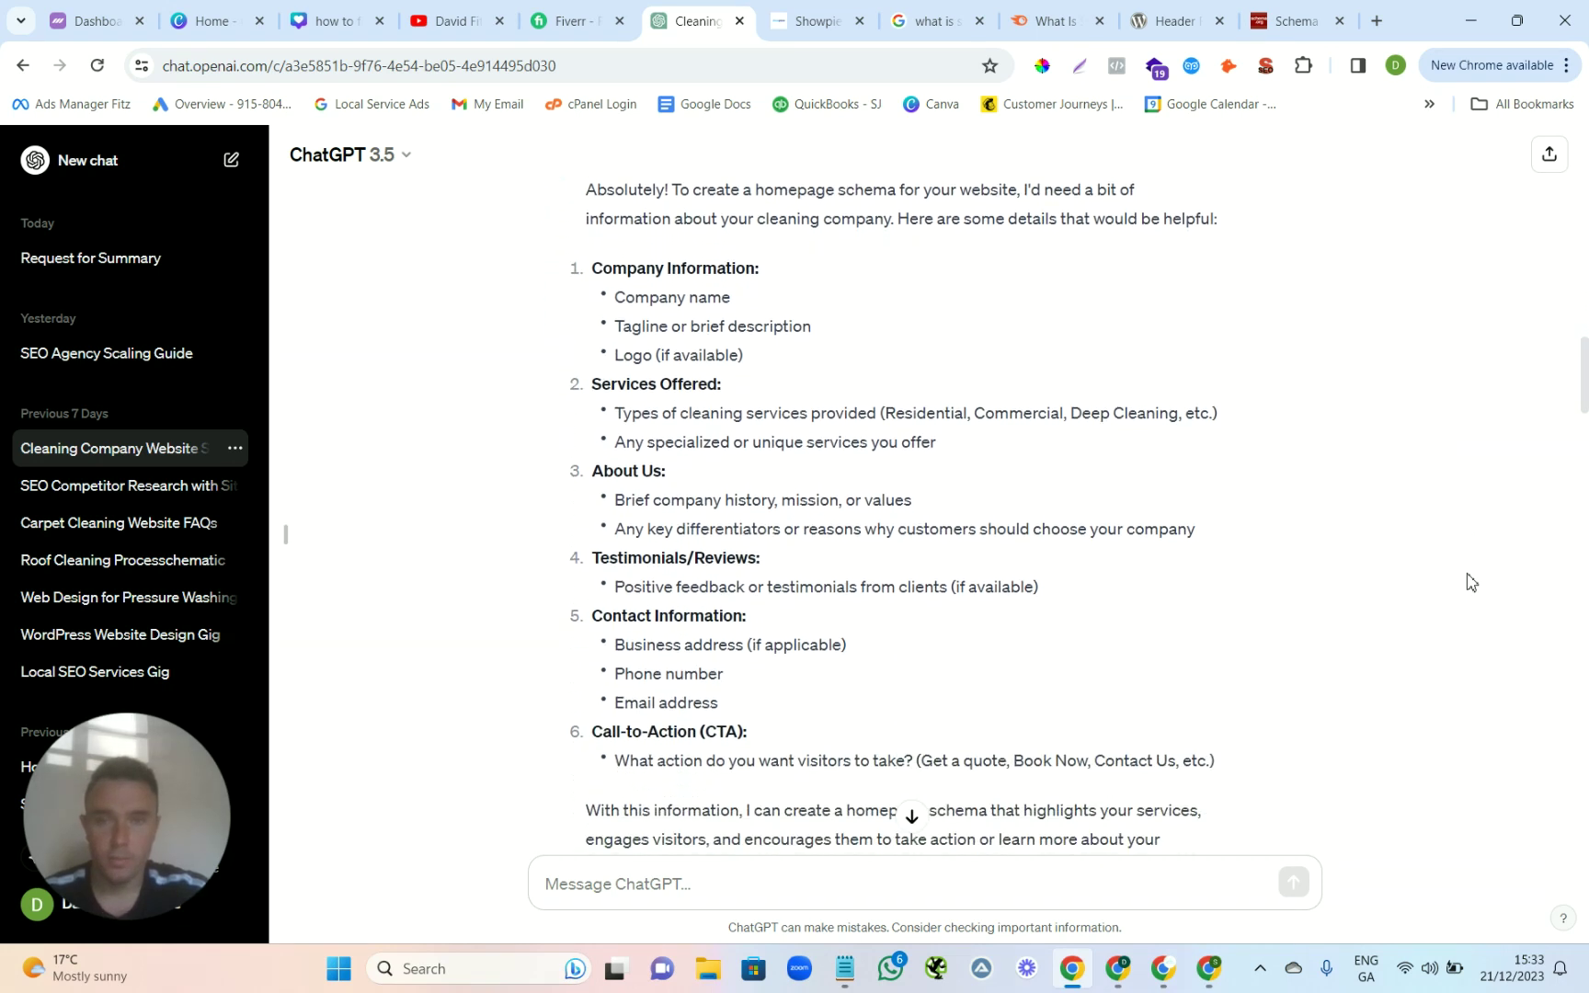
scroll(1469, 581, down, 3)
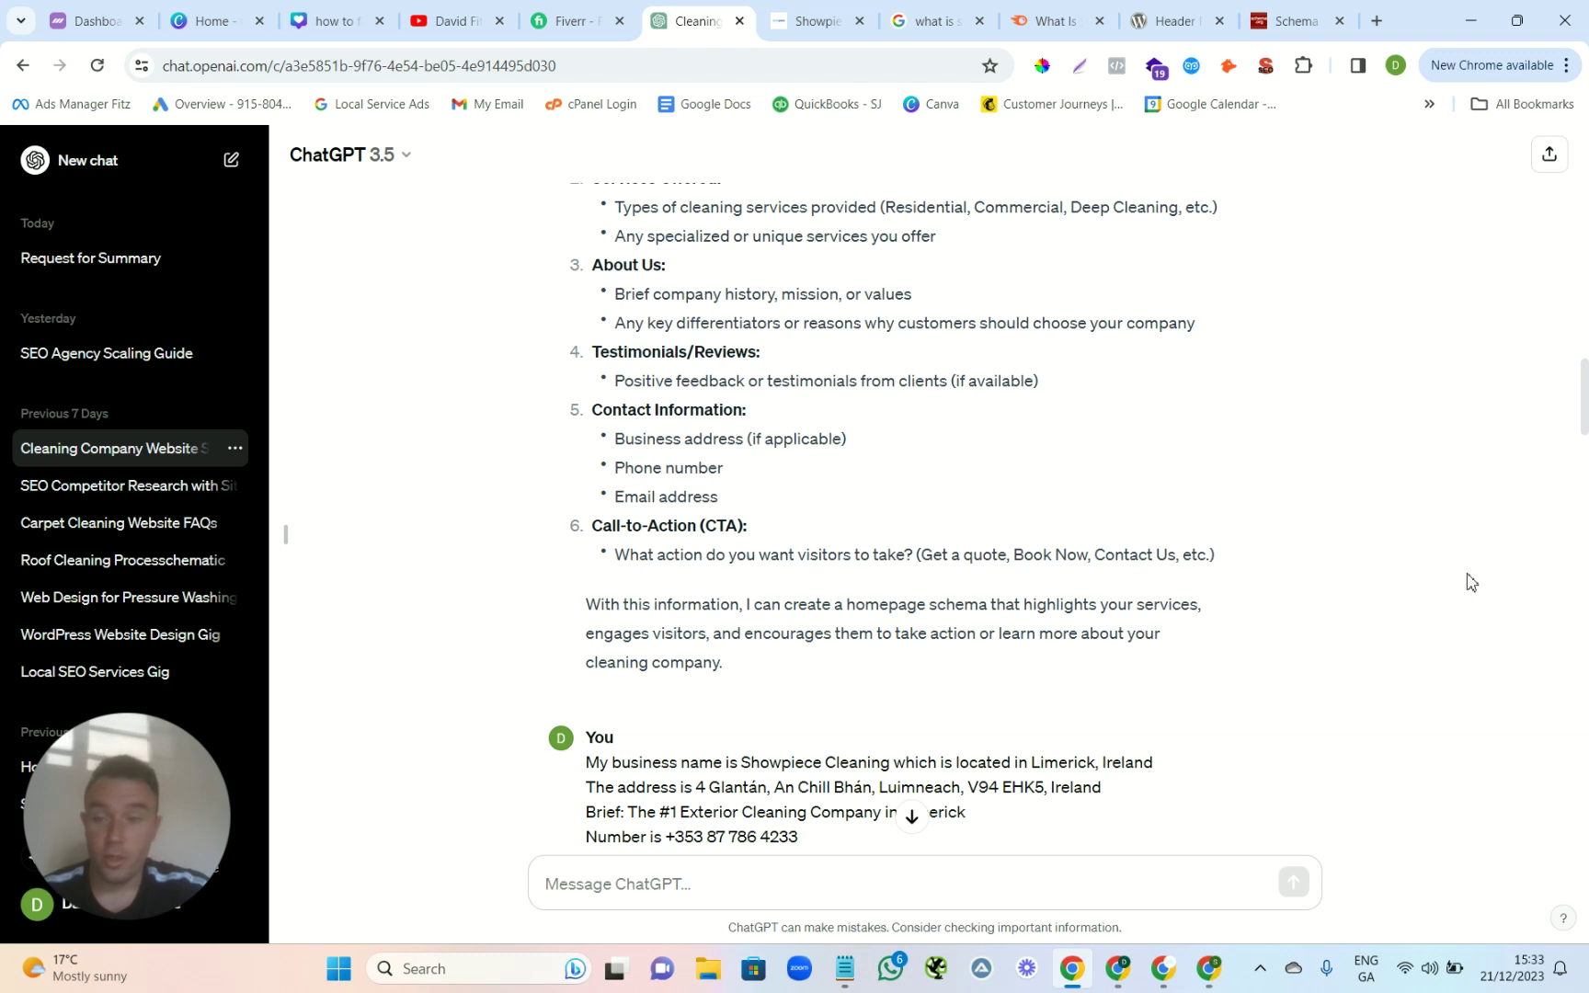
scroll(1469, 582, down, 4)
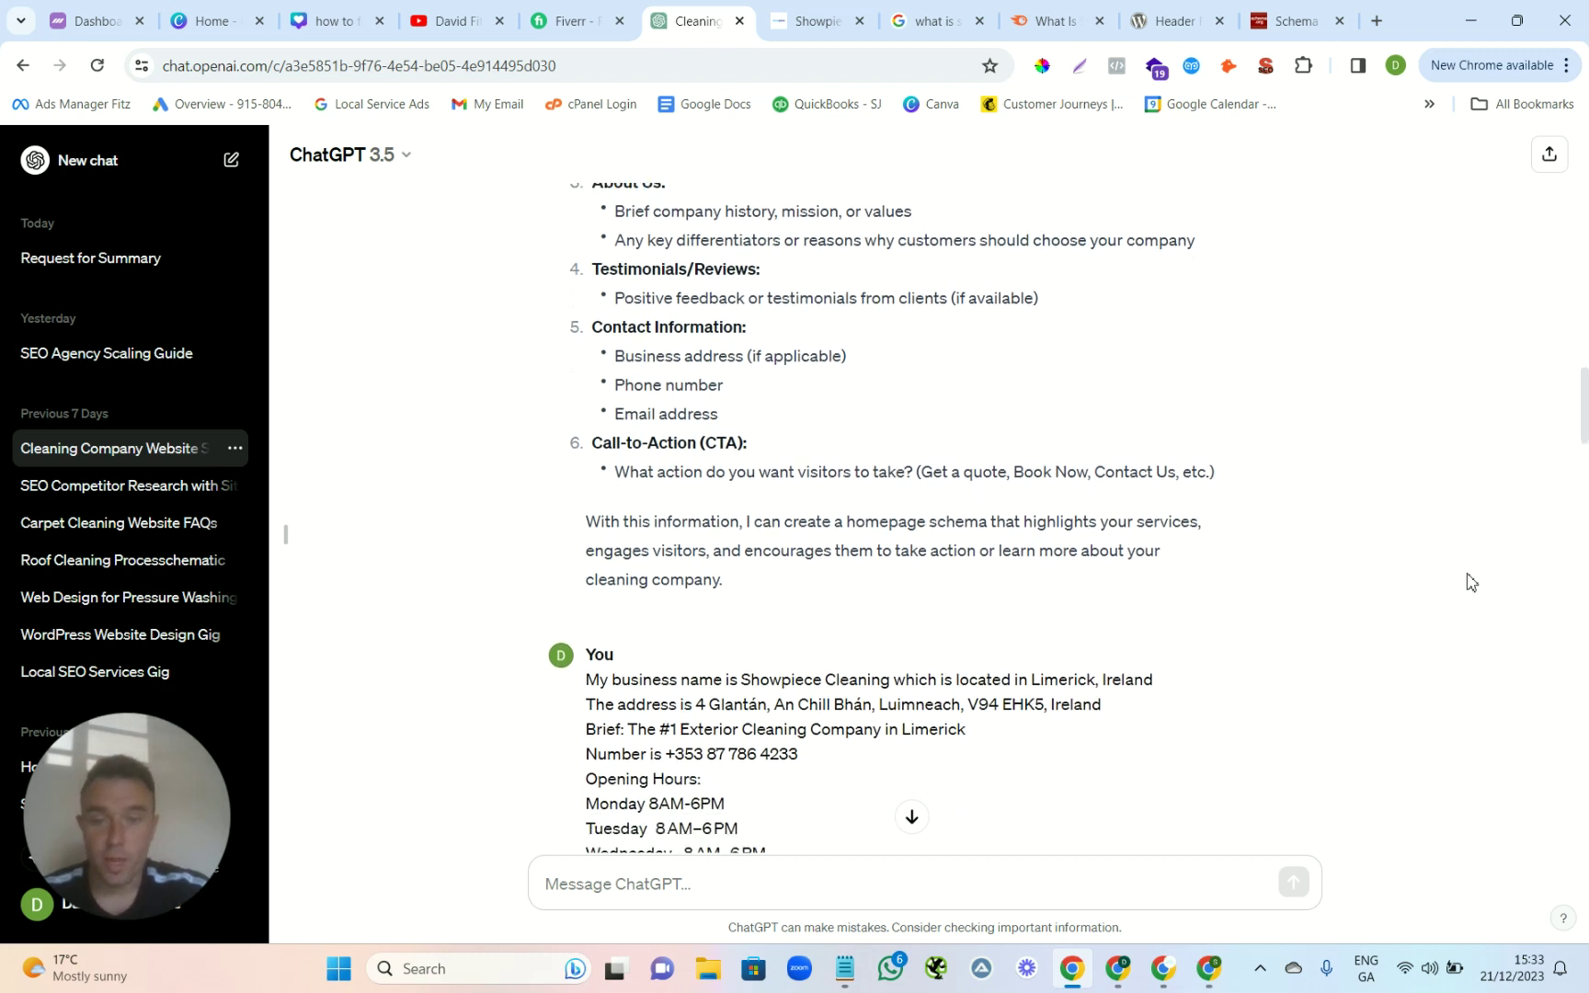
scroll(1470, 581, down, 3)
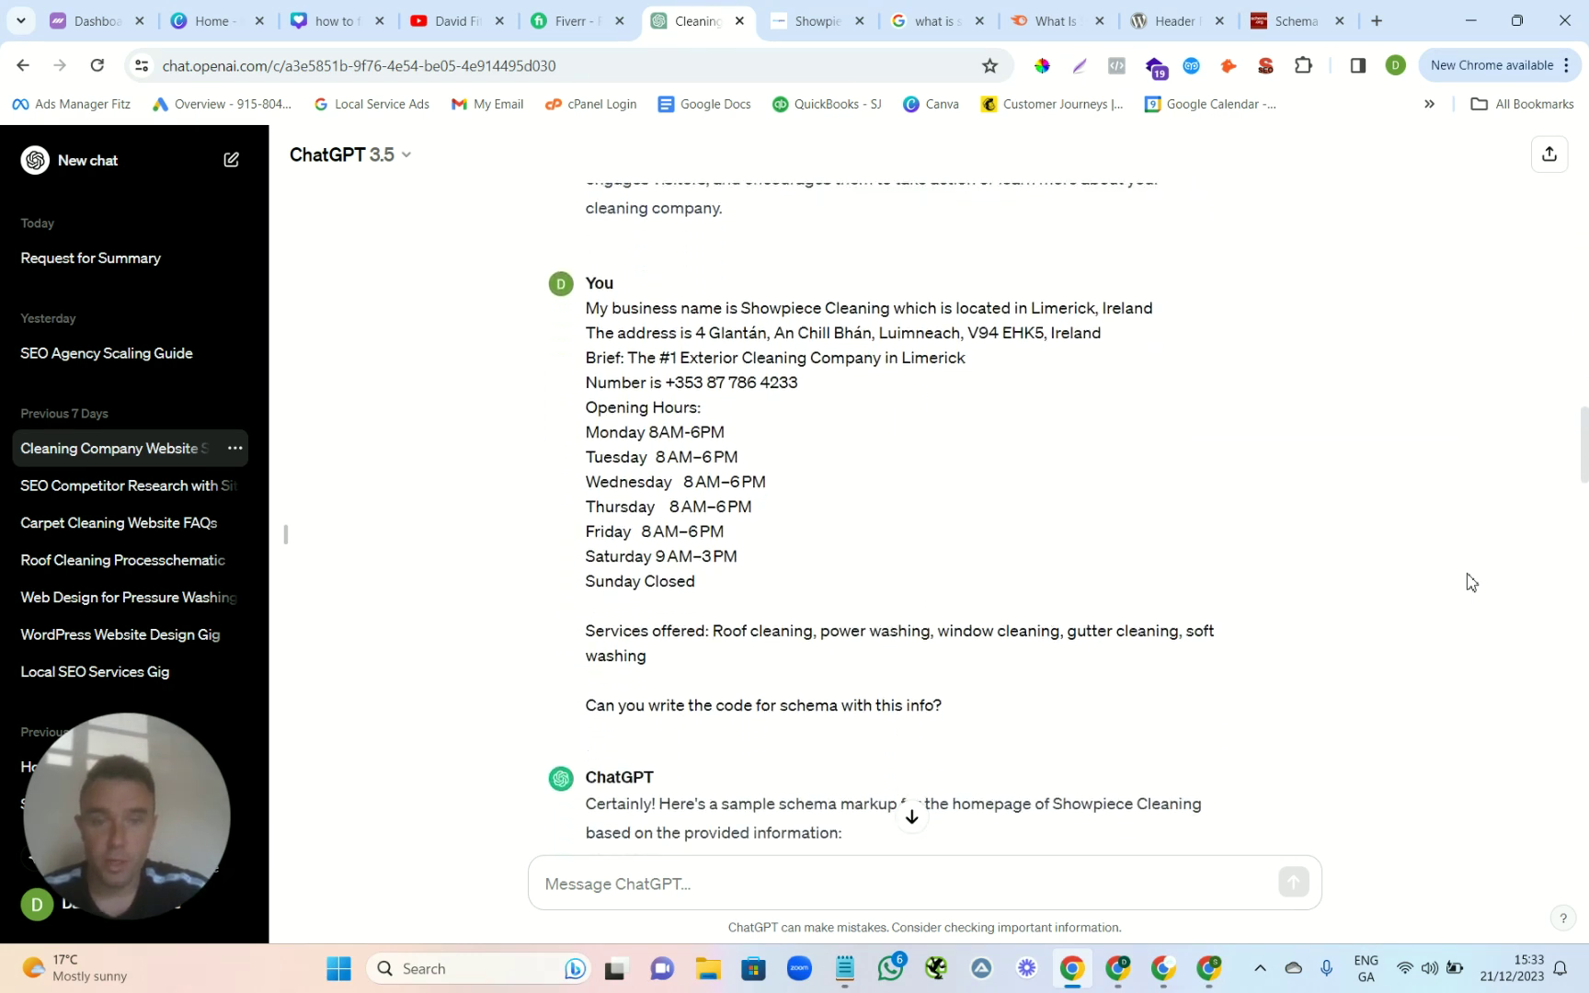
scroll(1470, 581, up, 2)
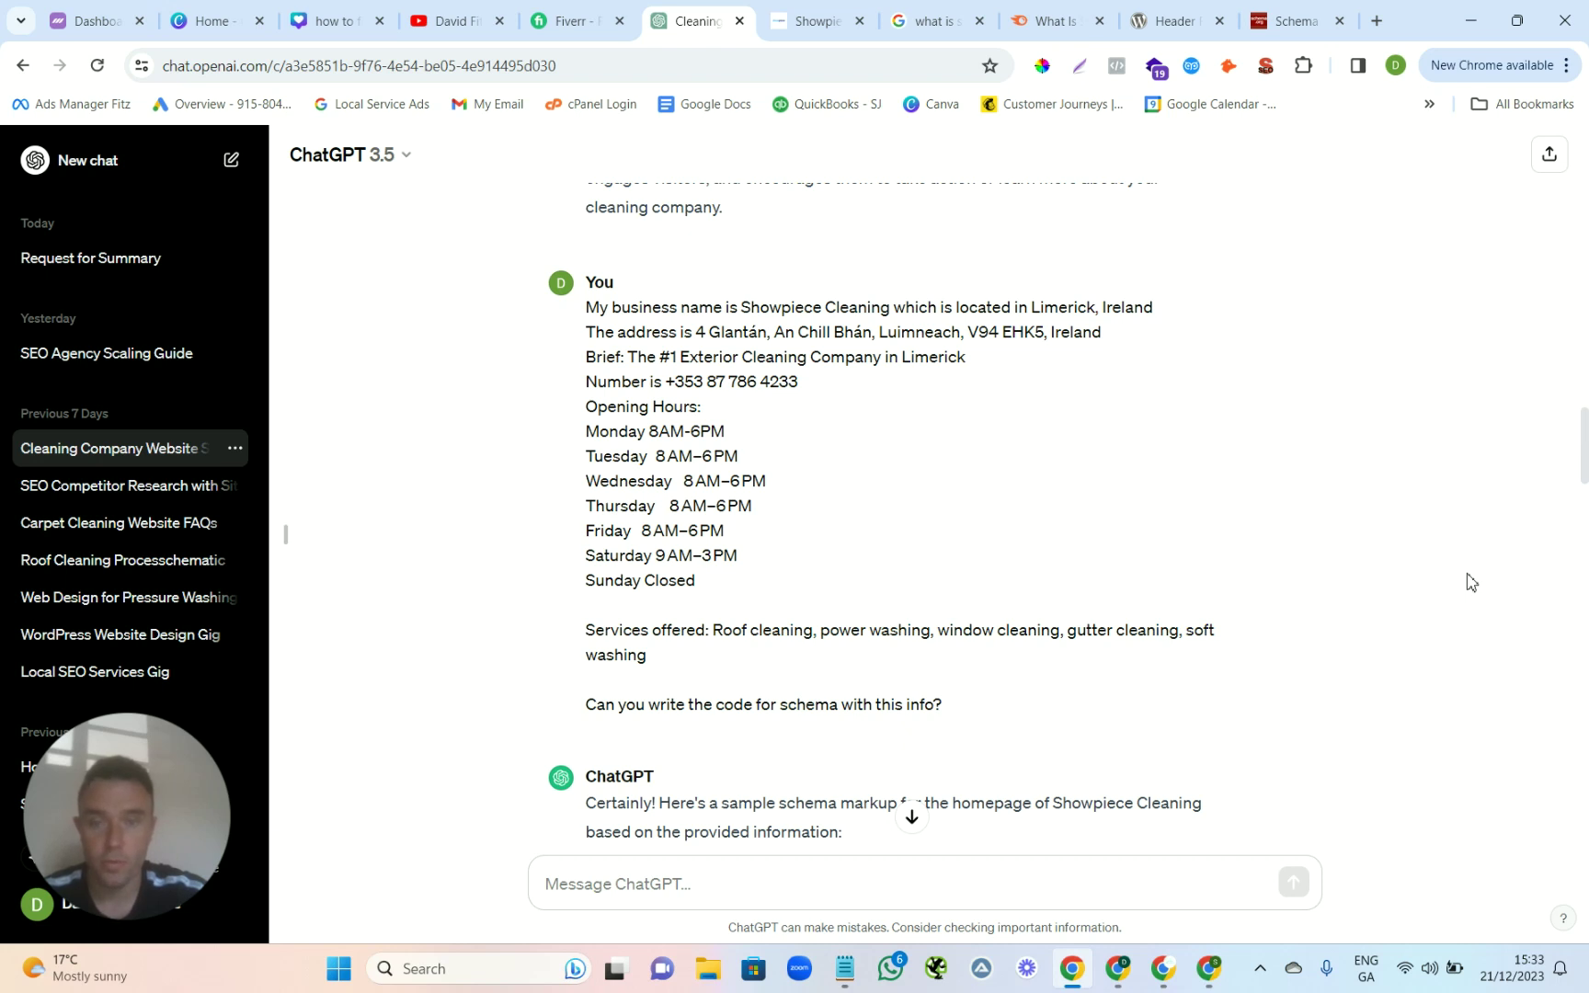
Scroll the generated code blocks and copy the updated Showpiece Cleaning LocalBusiness schema with the real URL and logo.
scroll(1469, 581, down, 3)
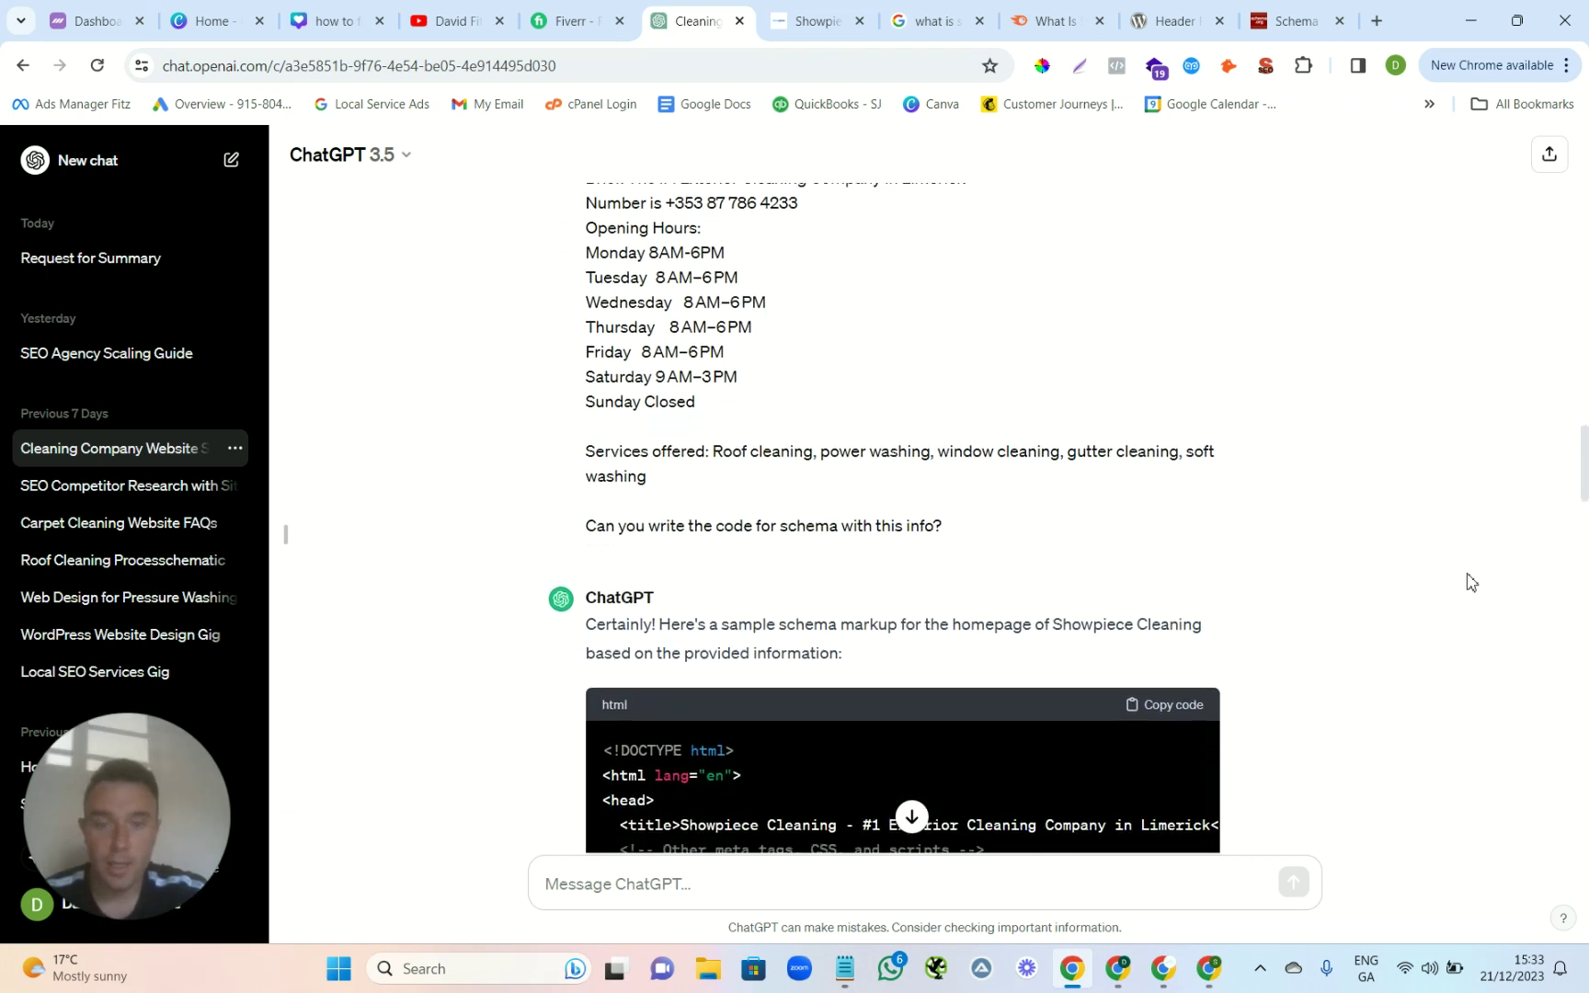
scroll(1470, 581, down, 4)
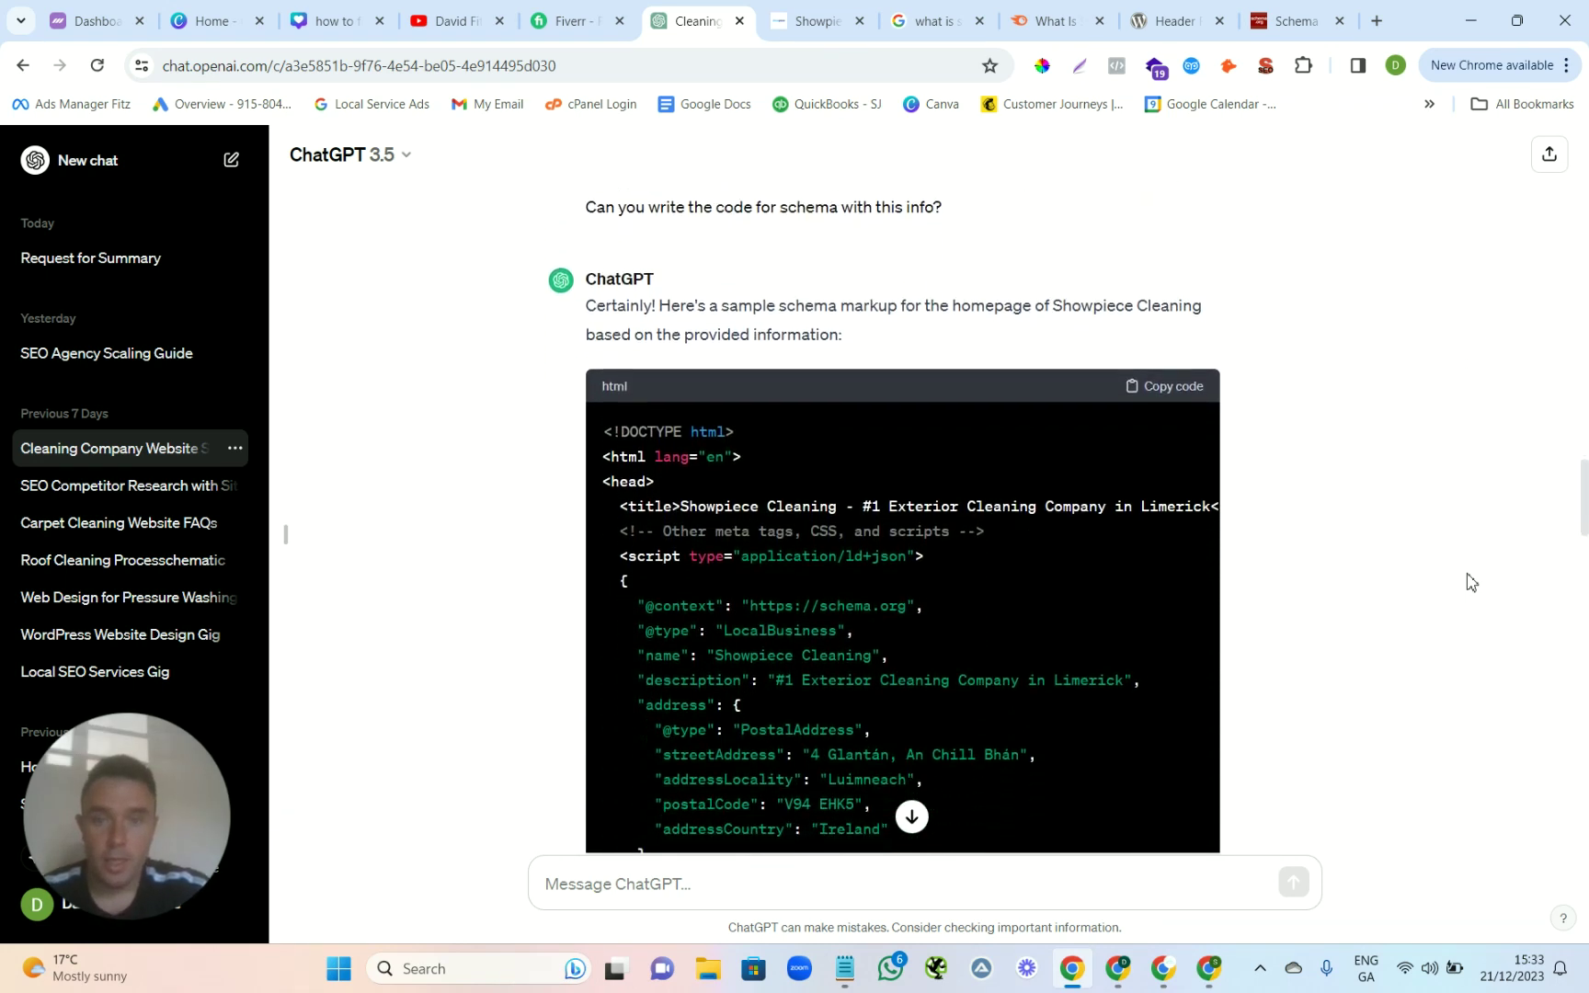
scroll(1470, 581, down, 3)
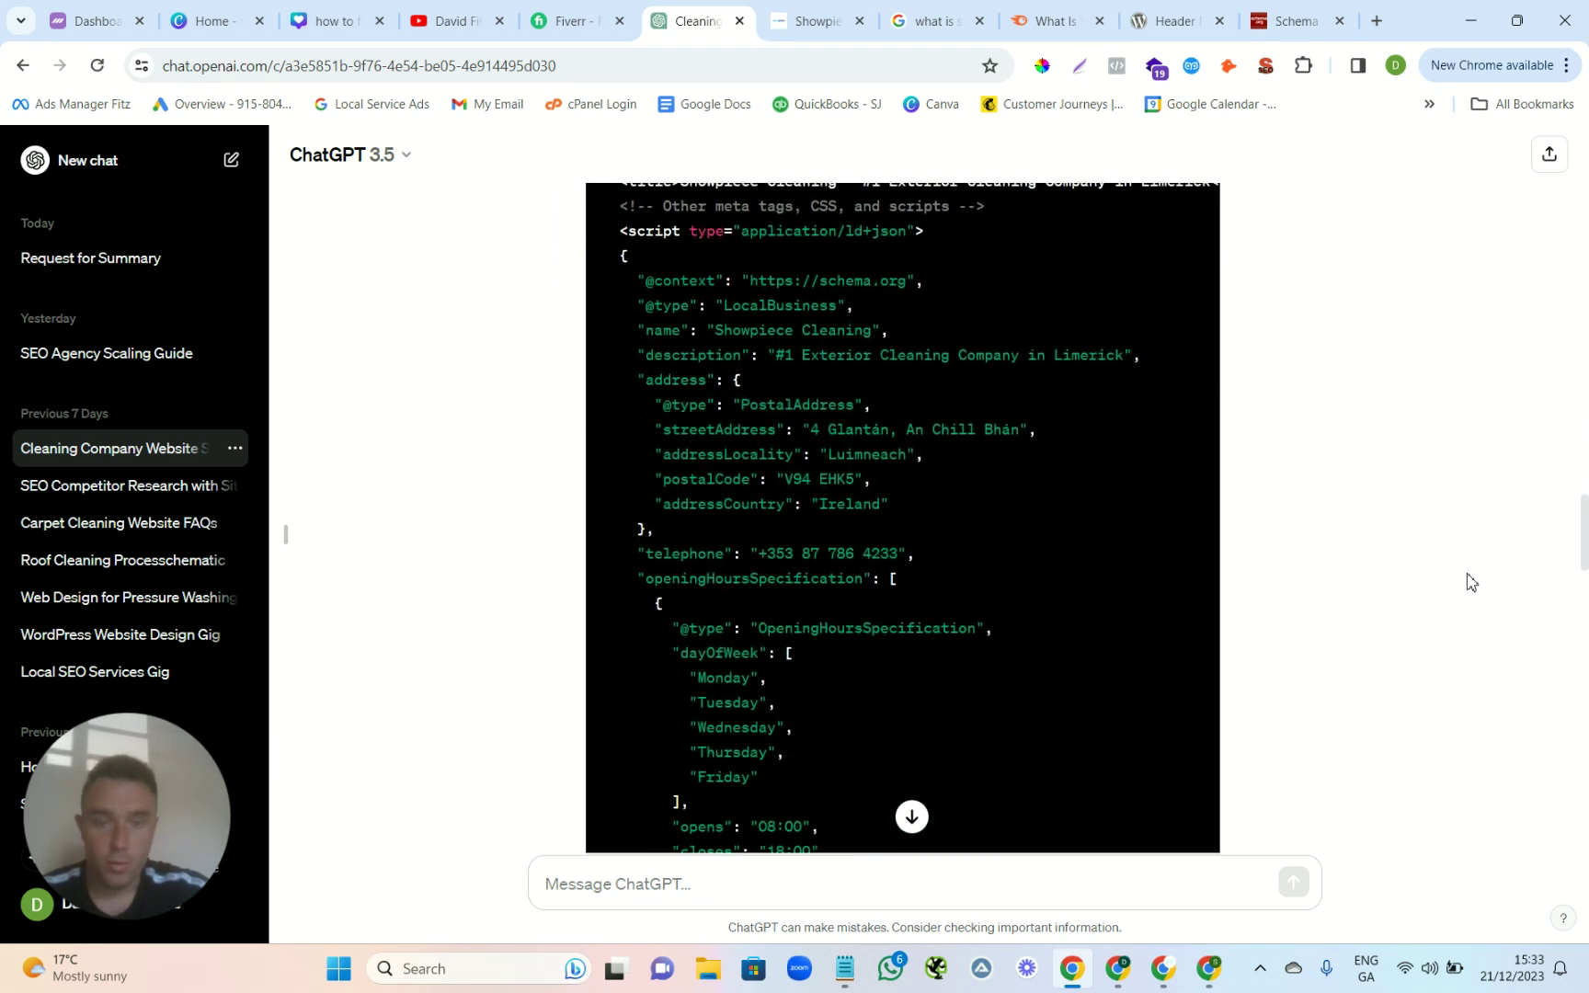
scroll(1470, 581, down, 2)
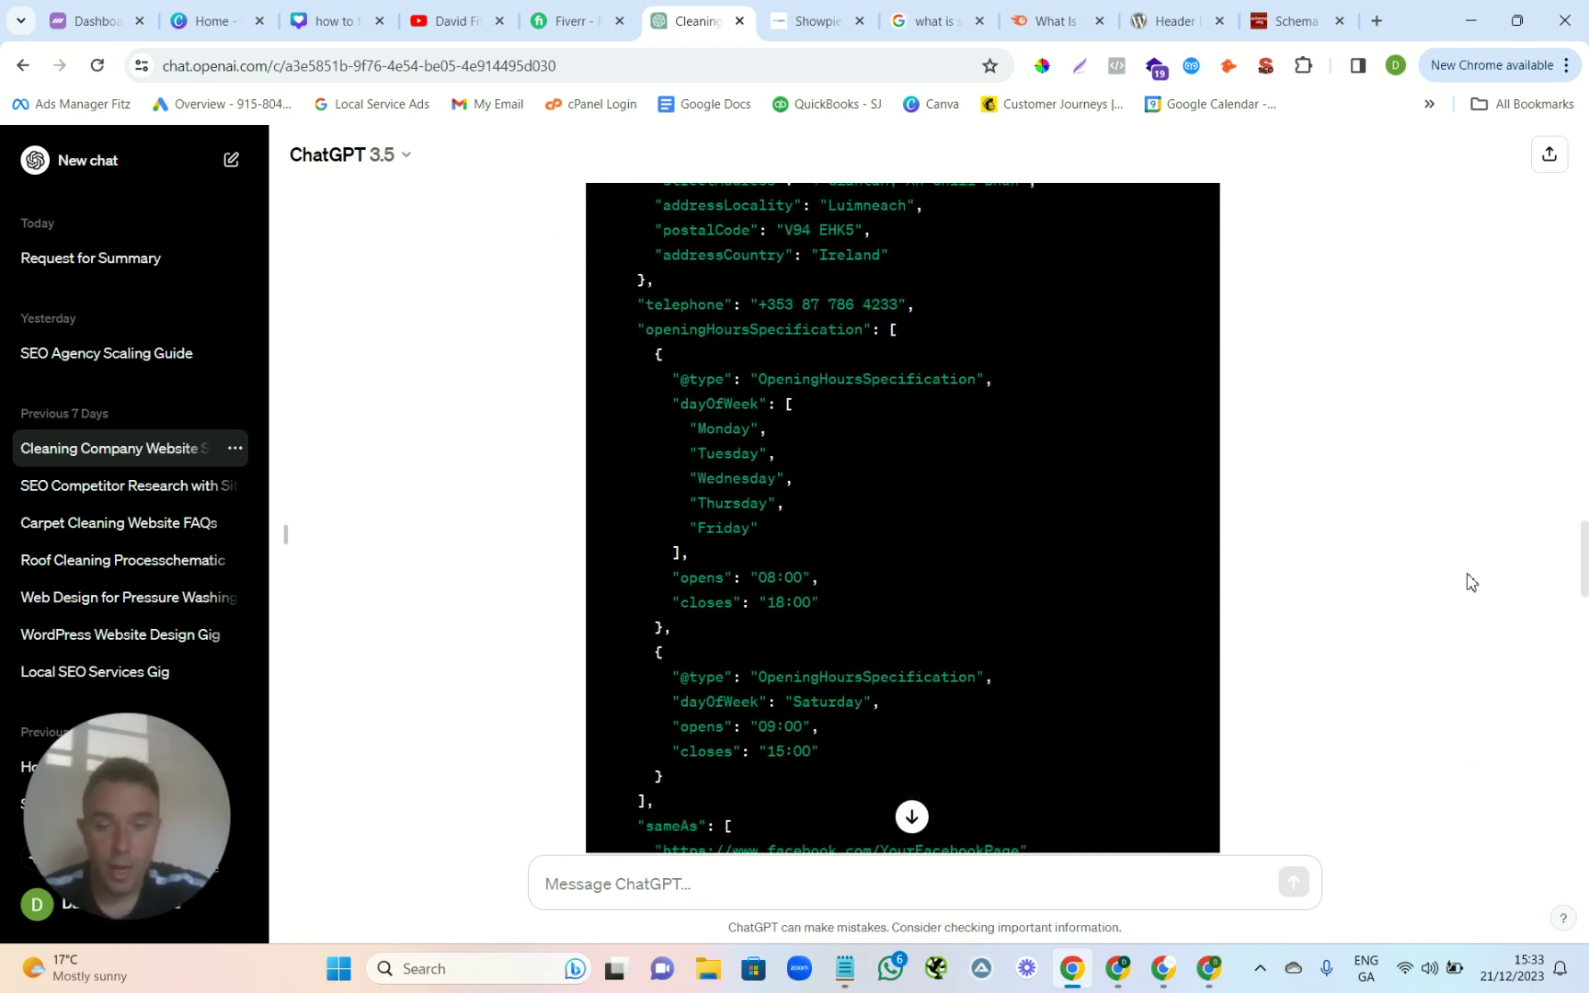
scroll(1470, 581, down, 3)
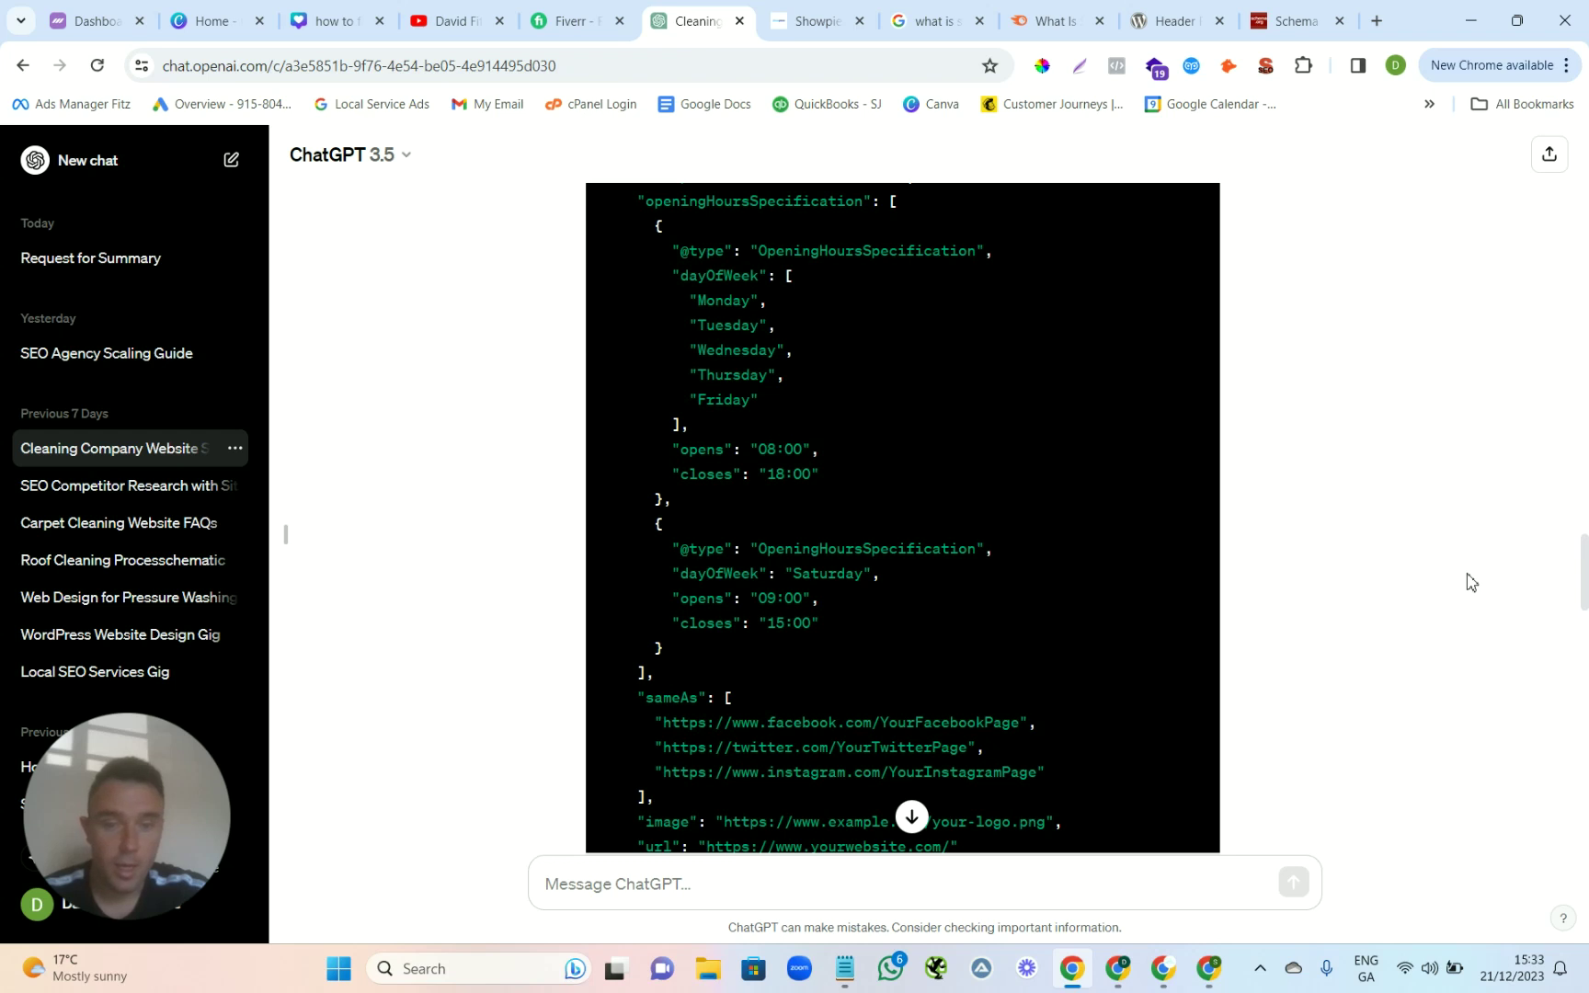
scroll(1470, 581, down, 1)
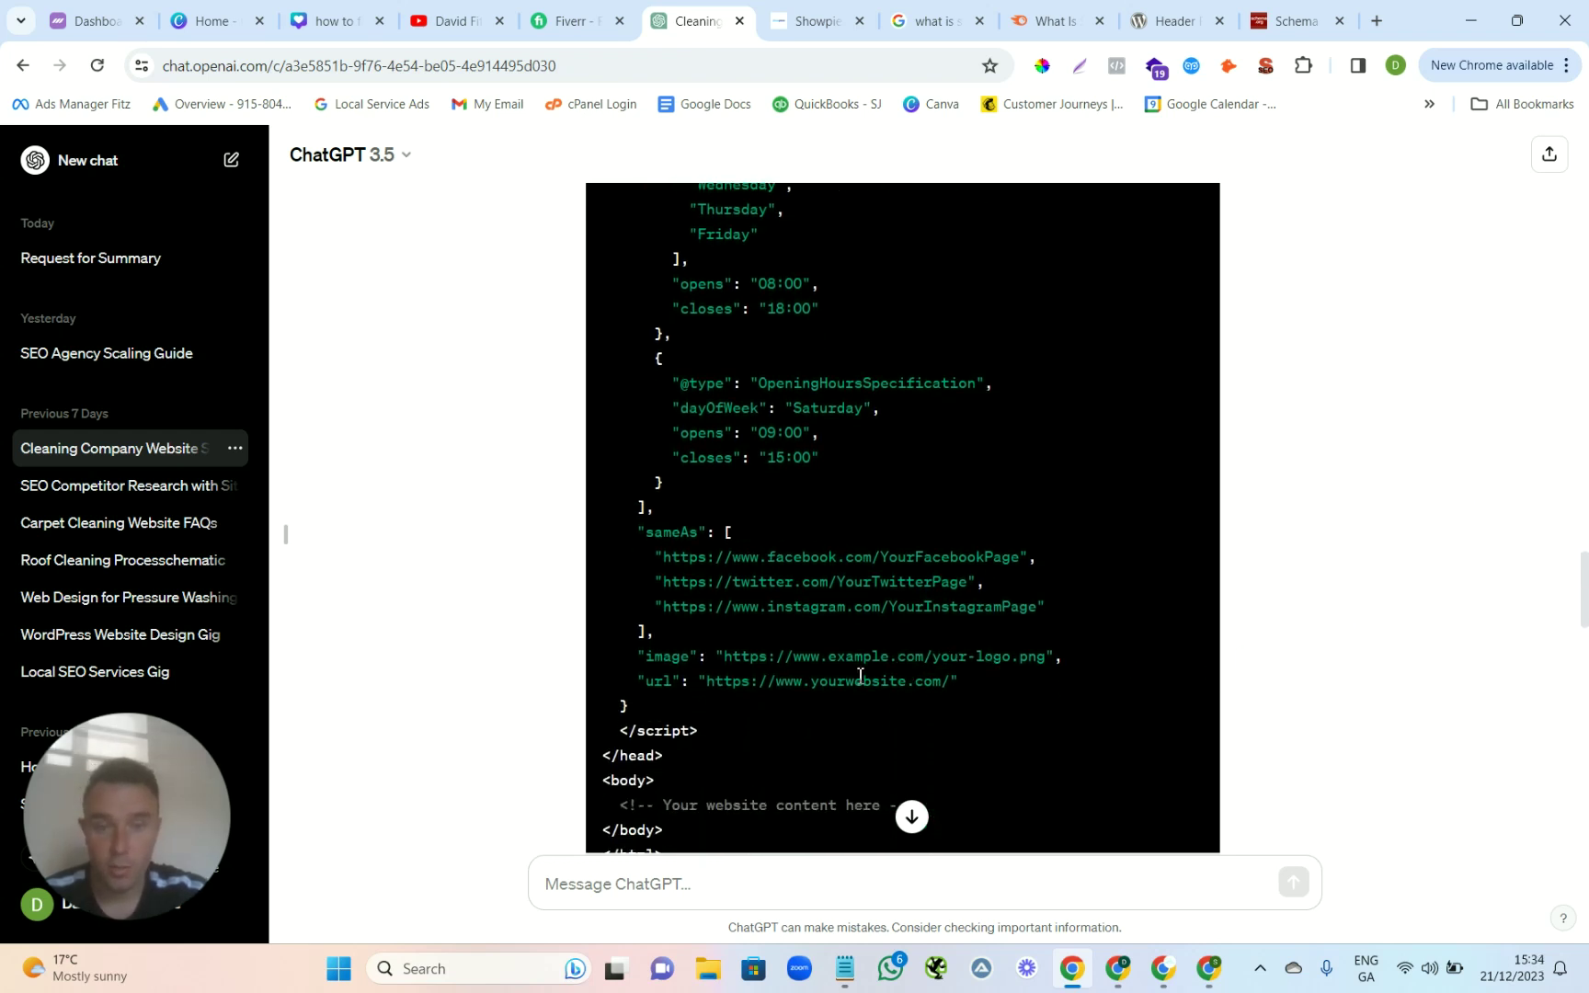
scroll(826, 688, down, 8)
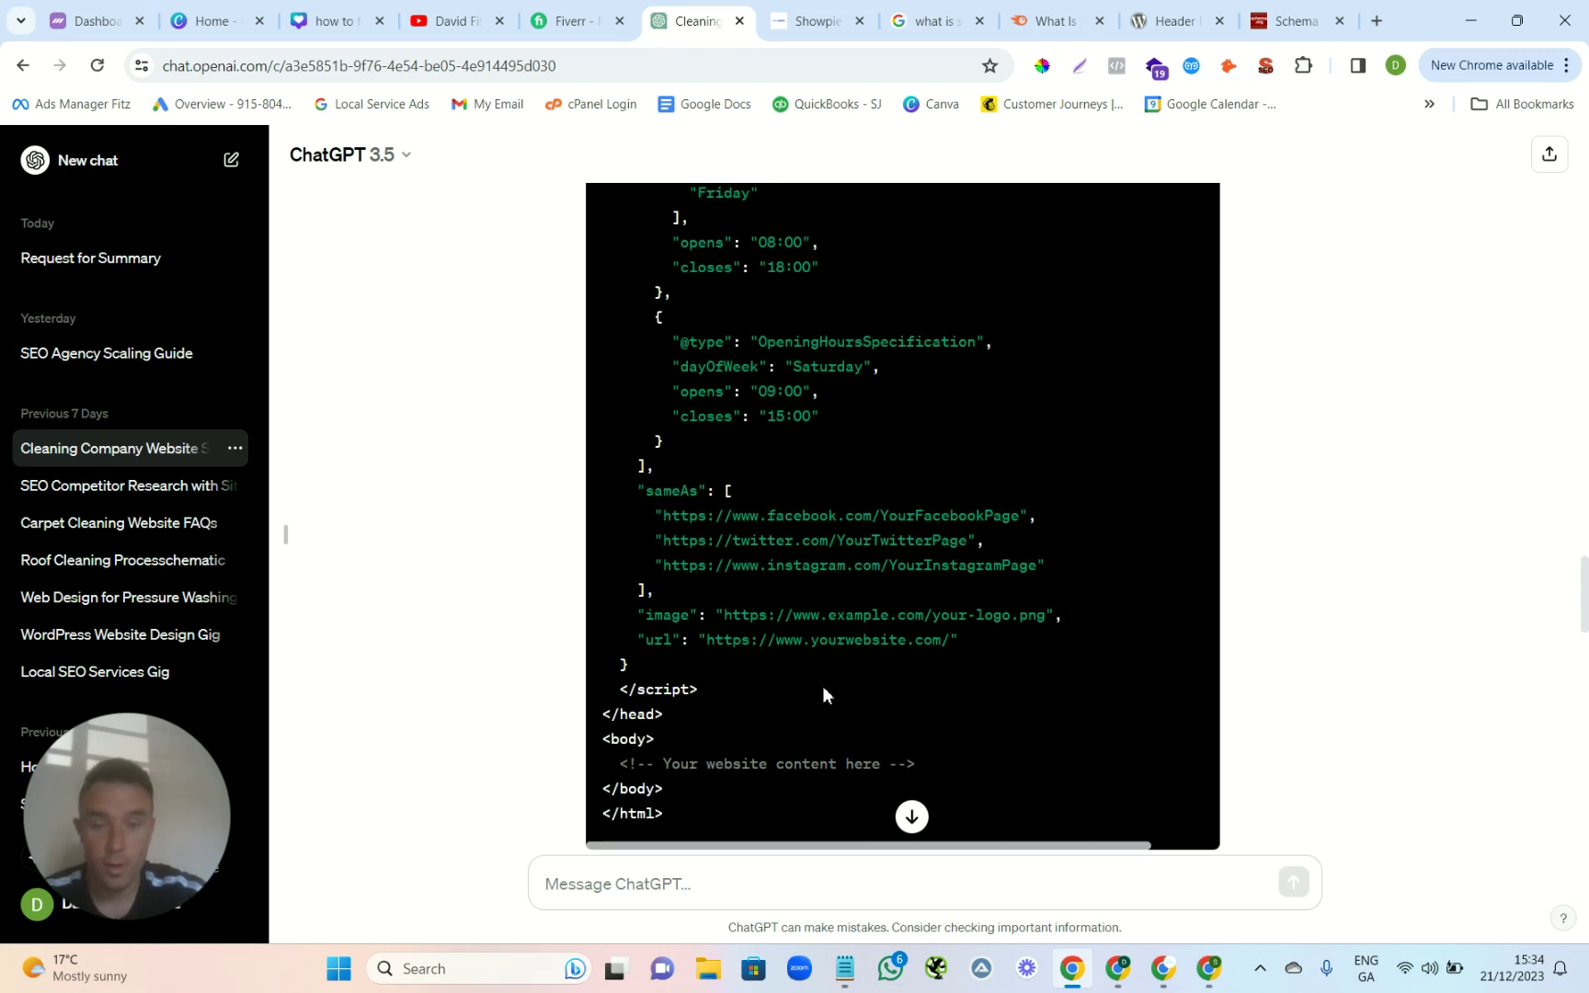
scroll(822, 685, down, 12)
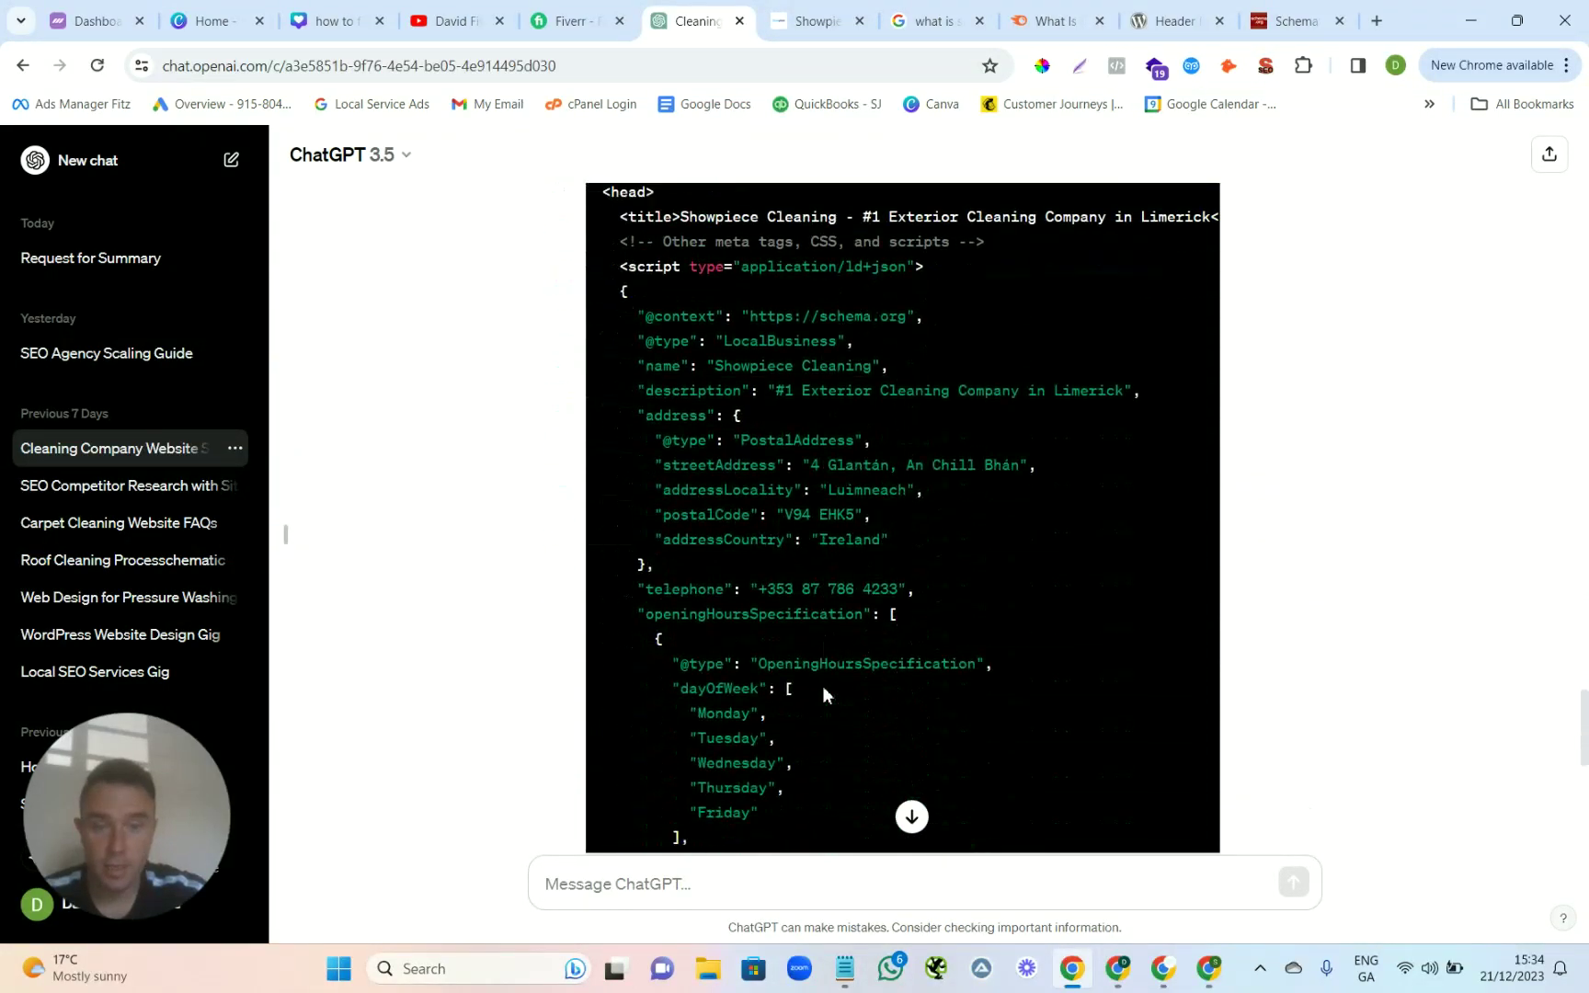
scroll(823, 687, down, 3)
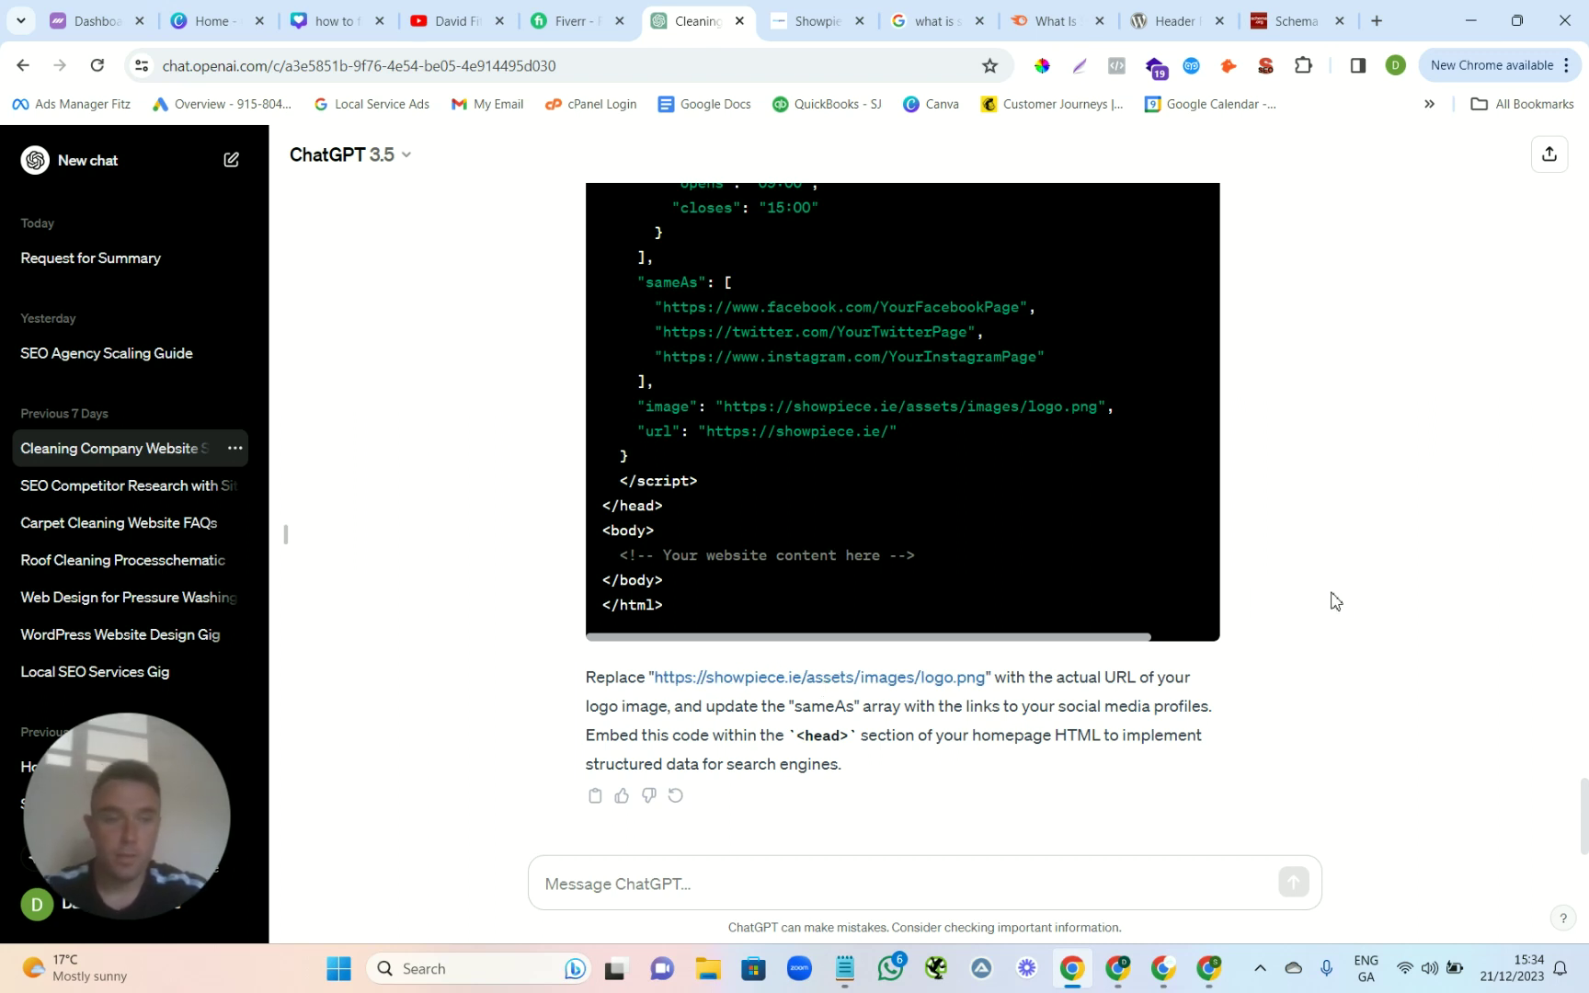
scroll(1335, 600, up, 4)
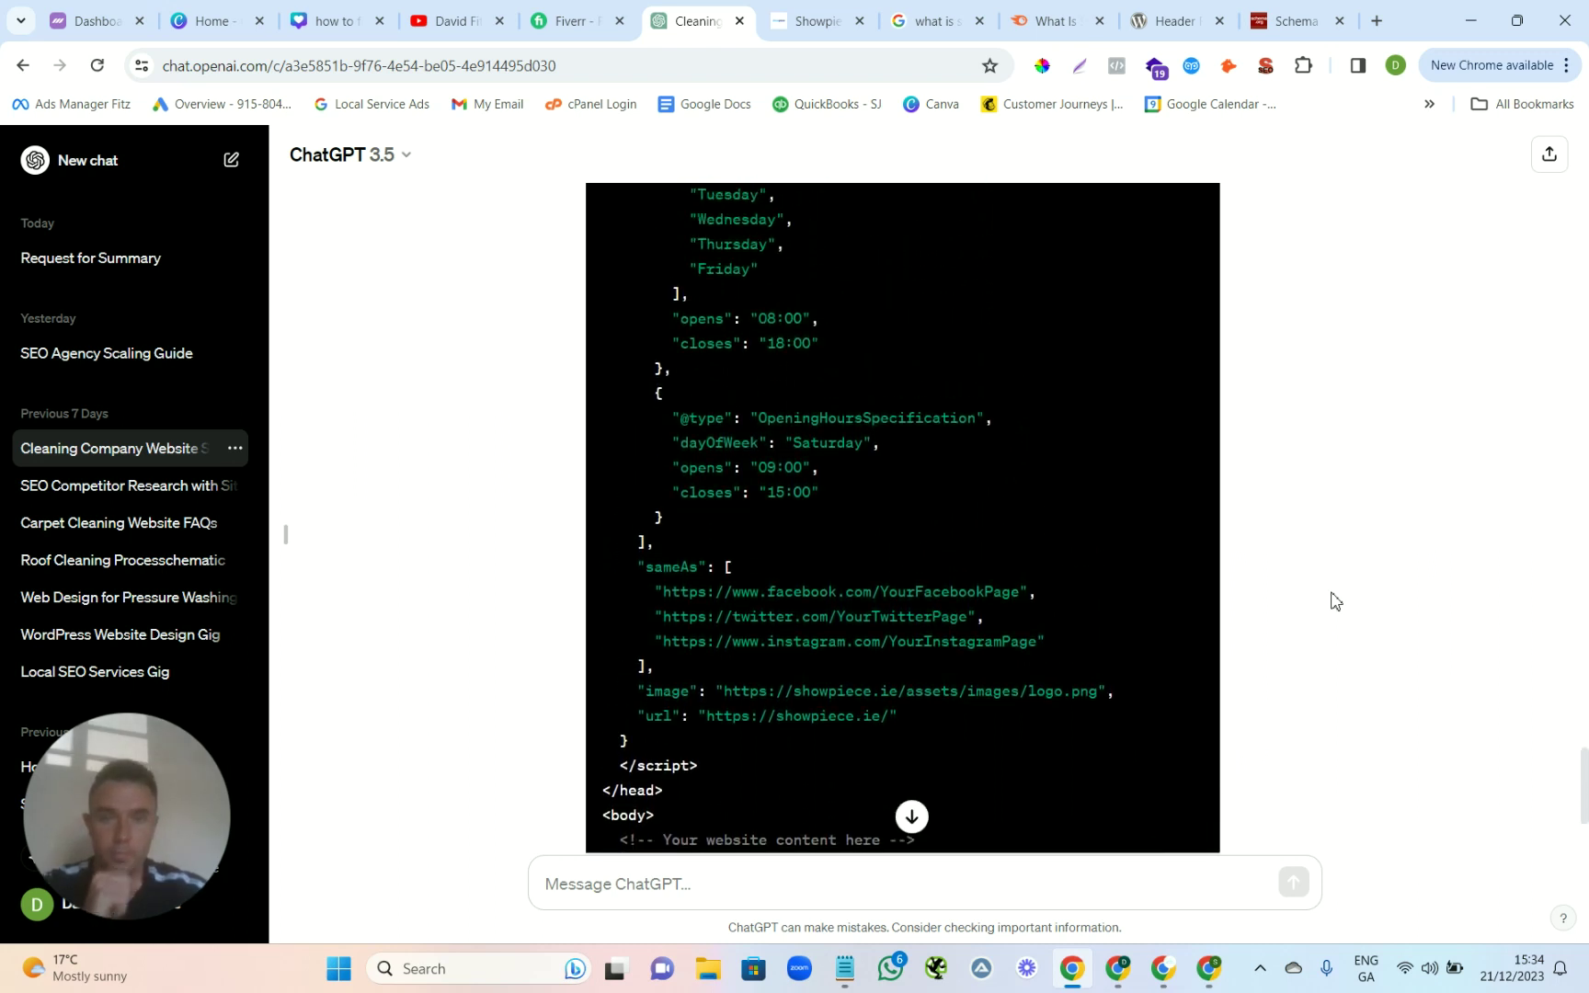
scroll(1336, 601, up, 8)
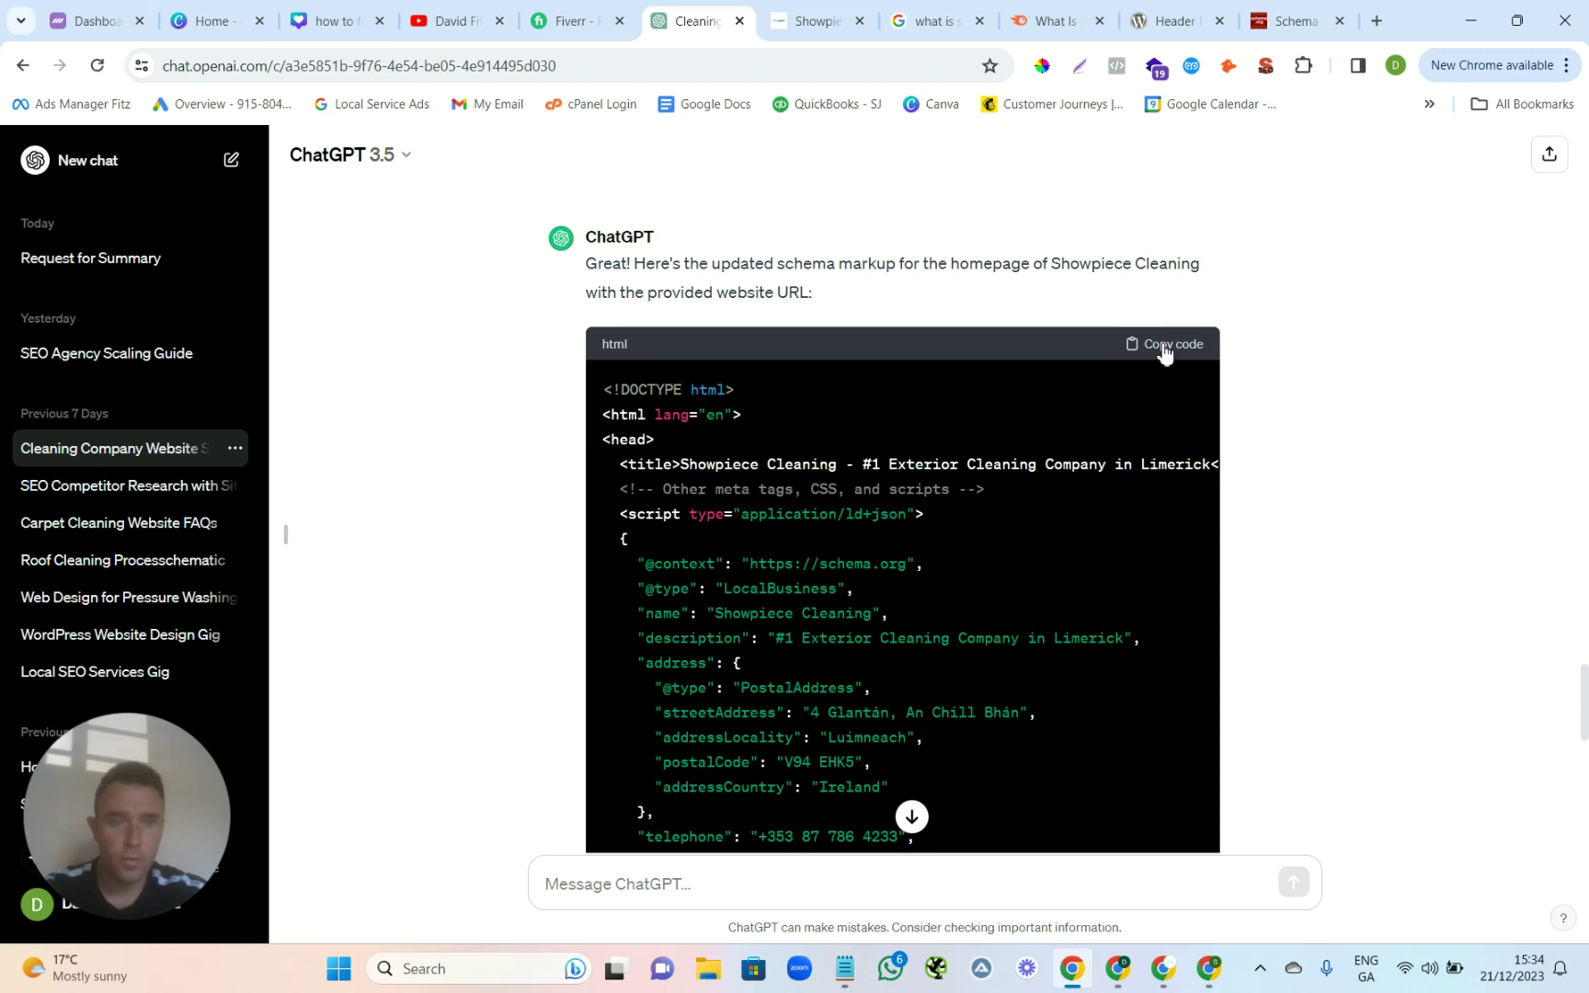
click(1169, 346)
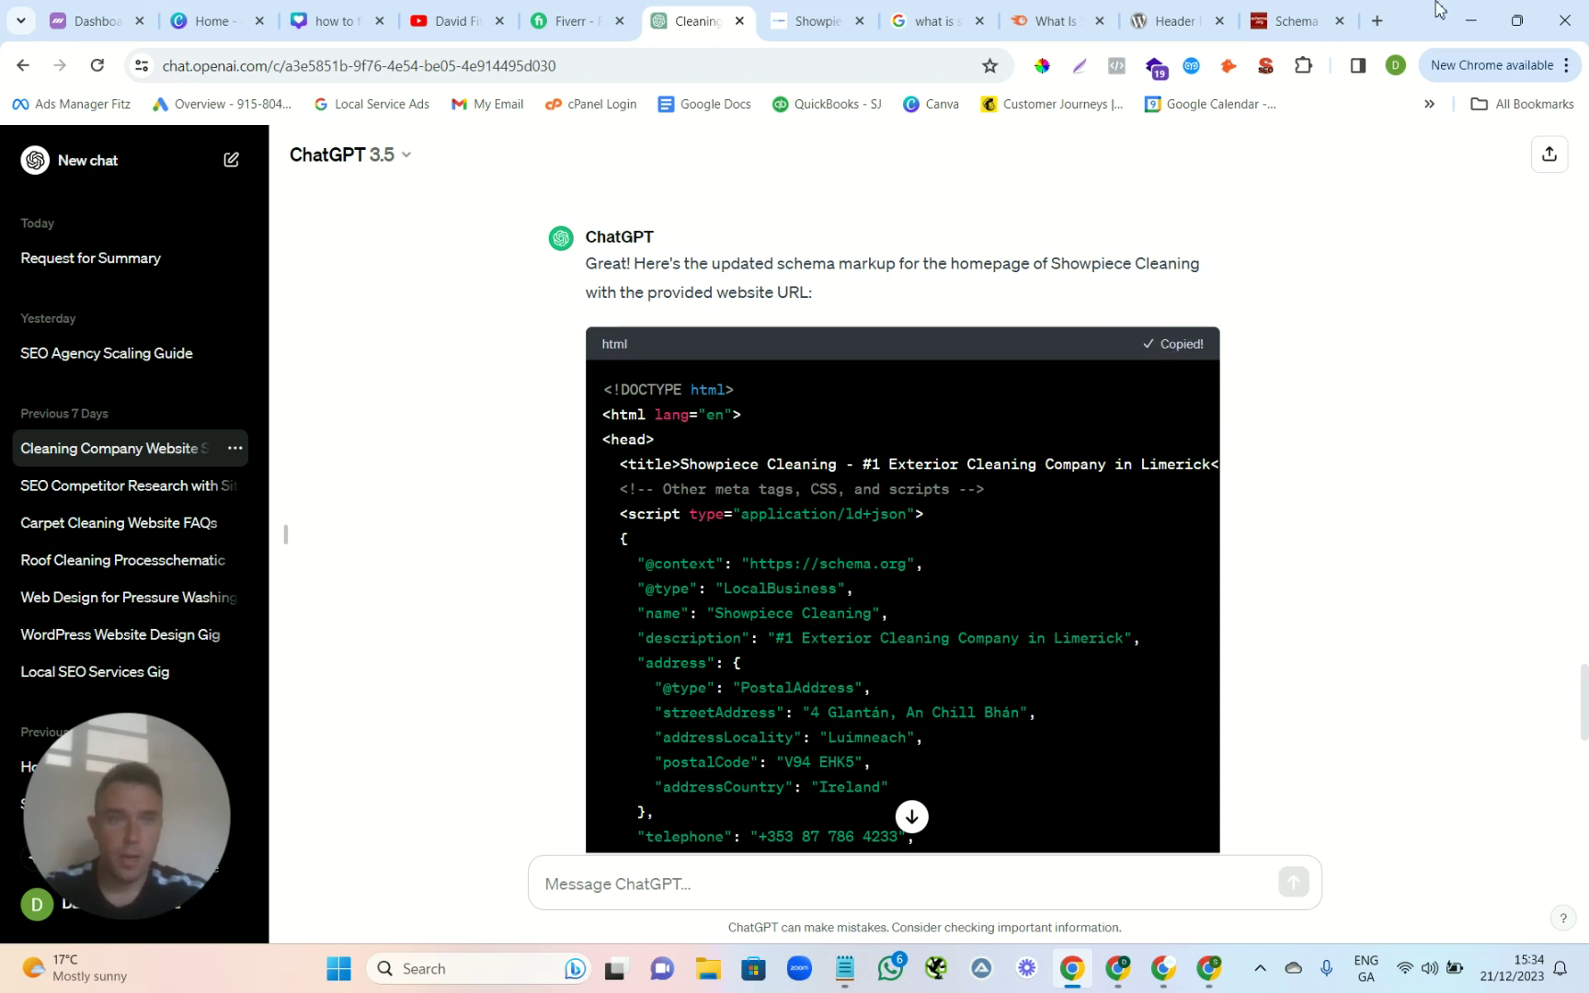
Paste the schema into Schema Markup Validator, run the test, and confirm 0 errors and 0 warnings.
click(1306, 23)
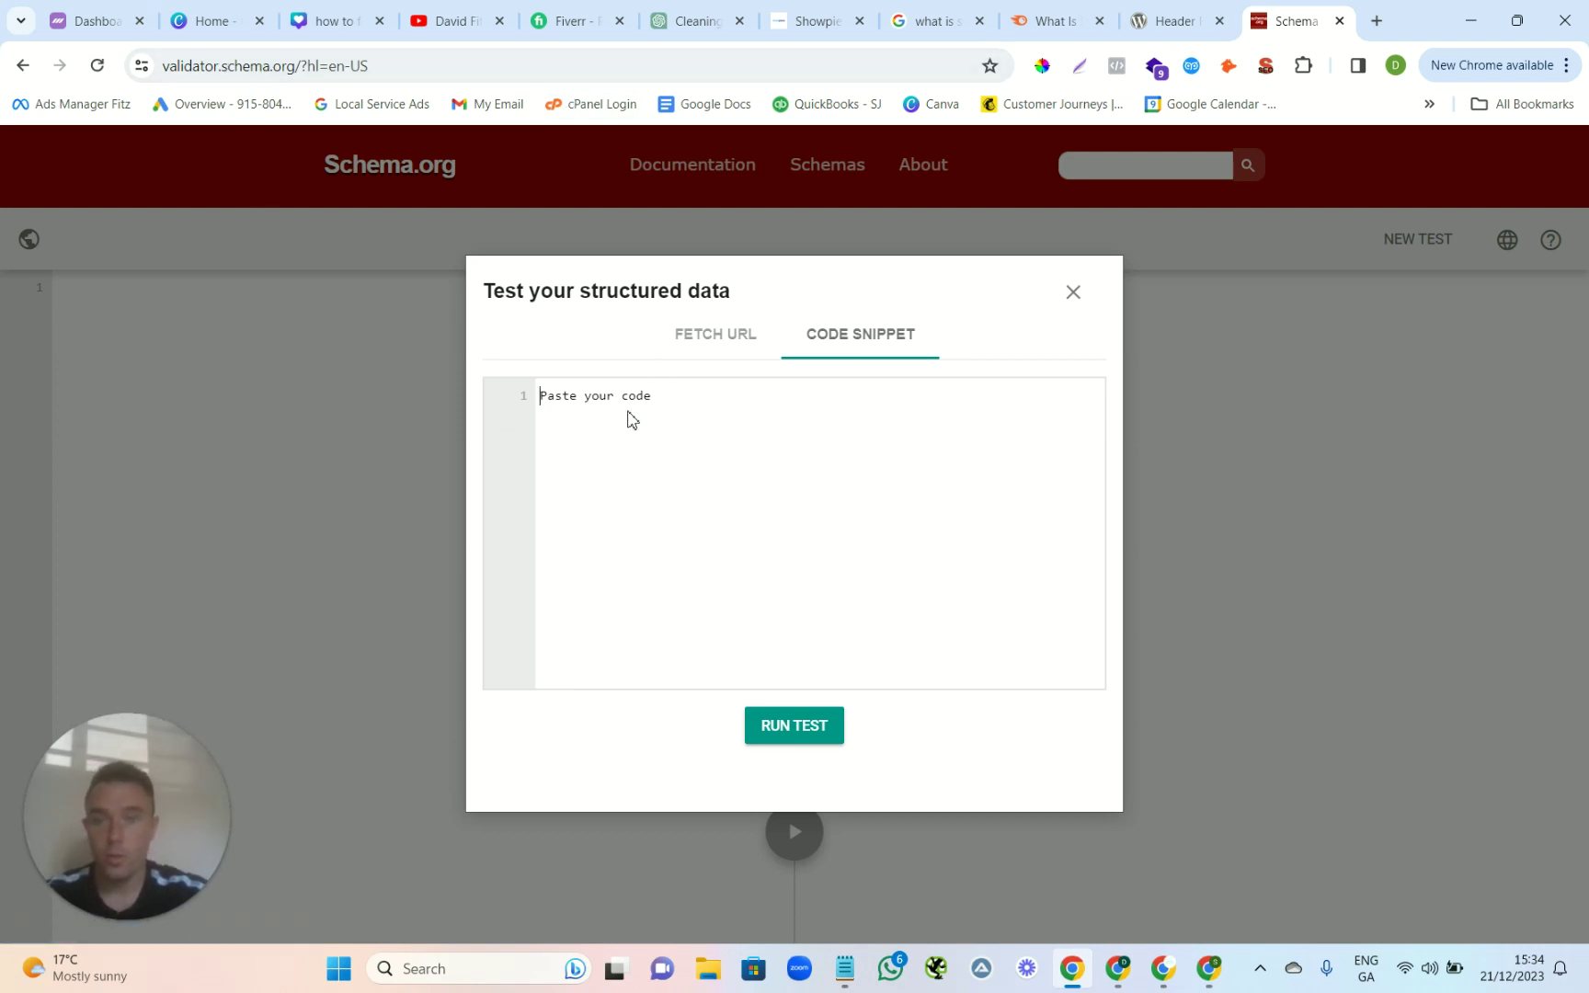
key(ctrl+v)
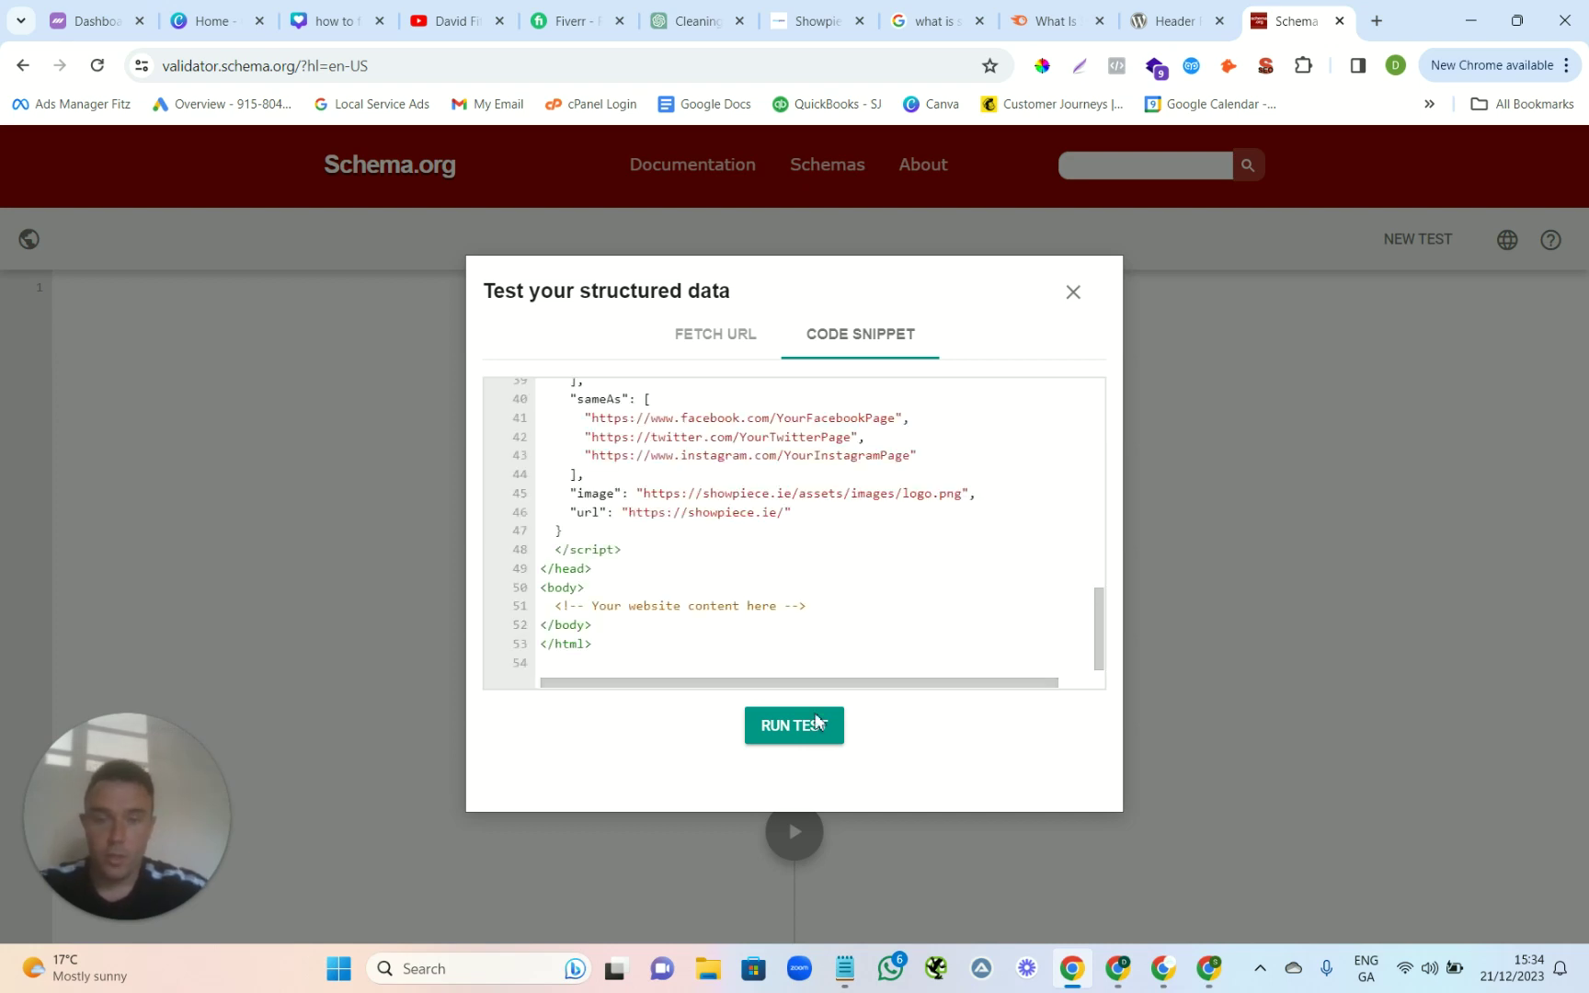
click(797, 730)
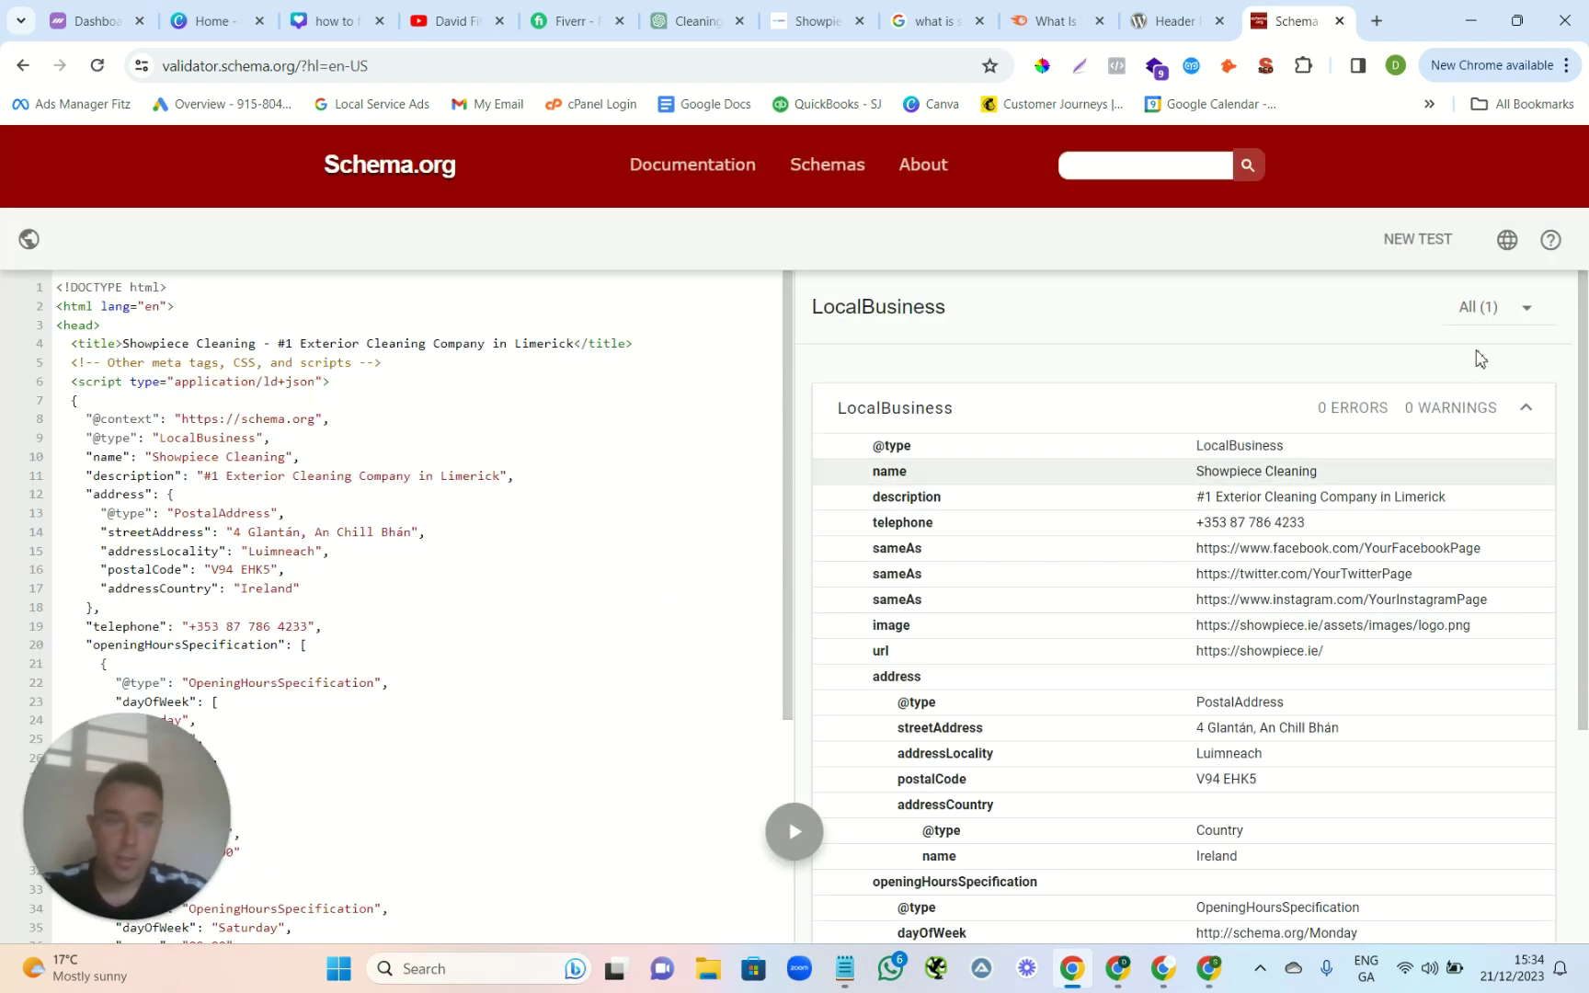
drag(1321, 416, 1499, 421)
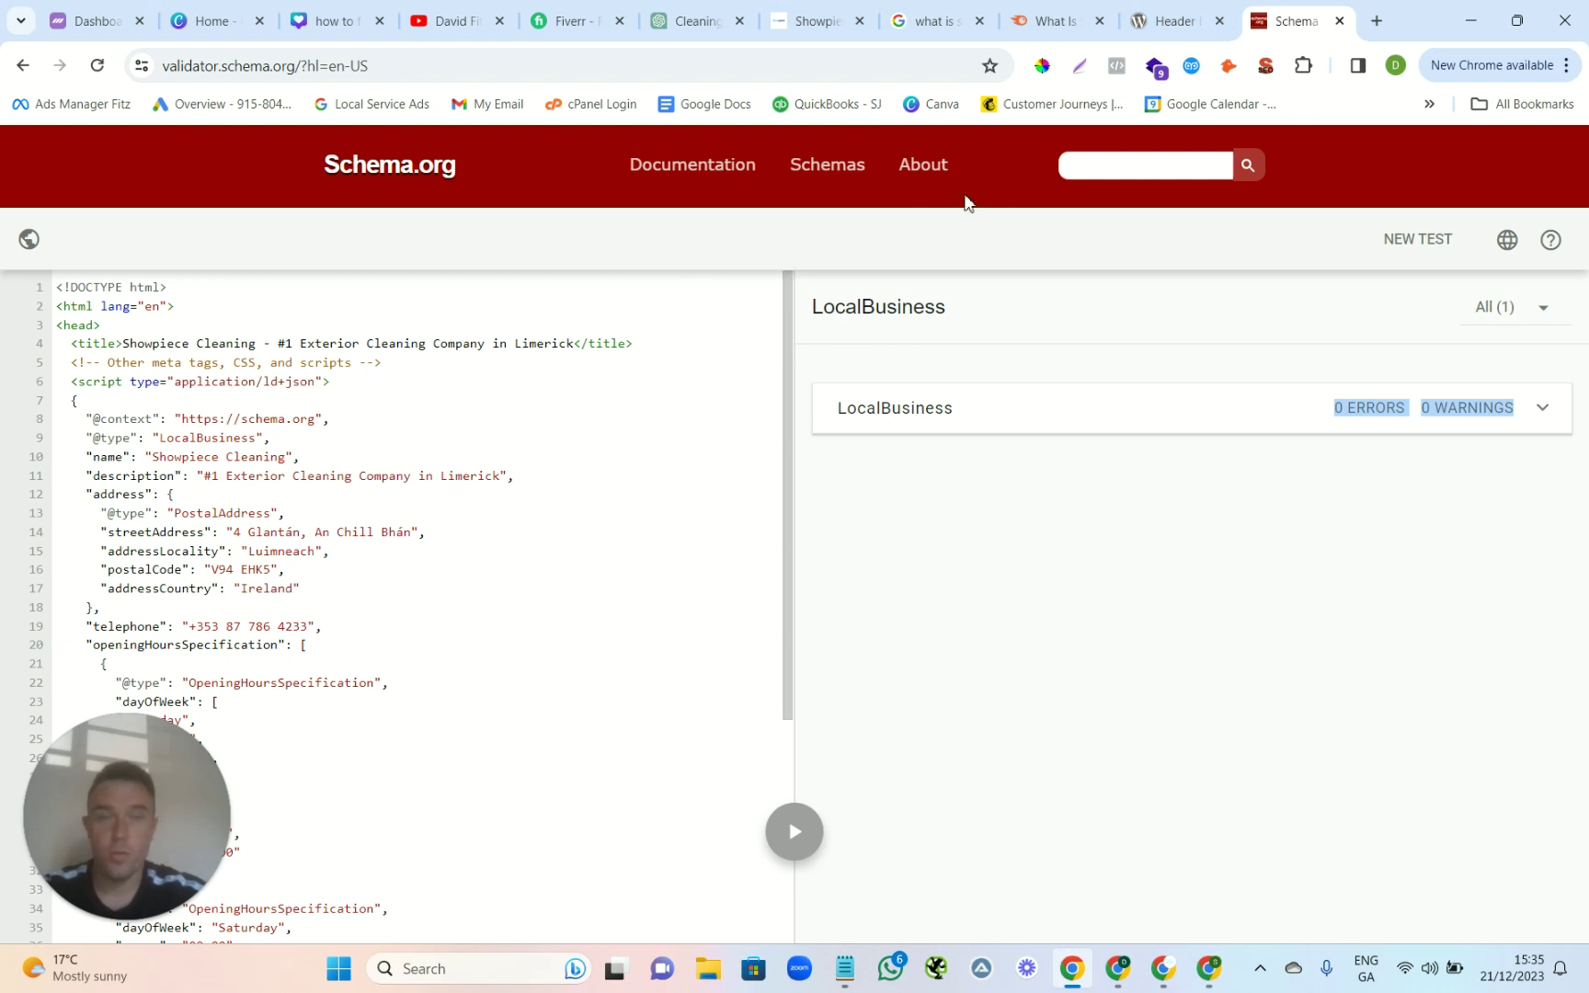
mouse_move(1156, 29)
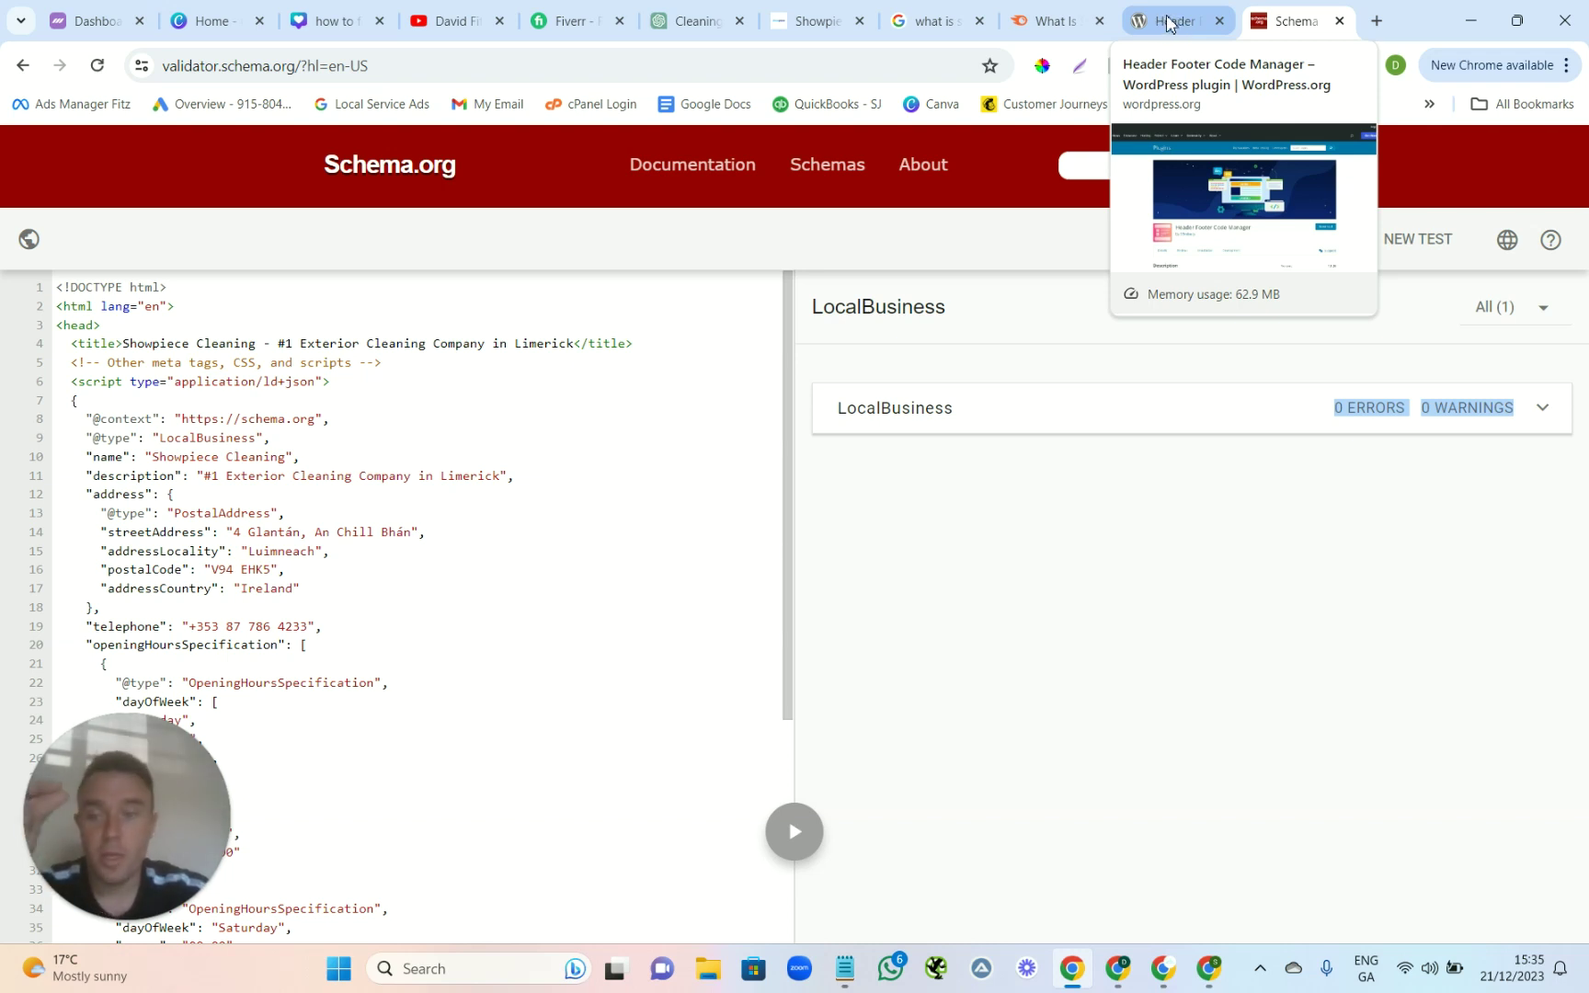
click(1170, 22)
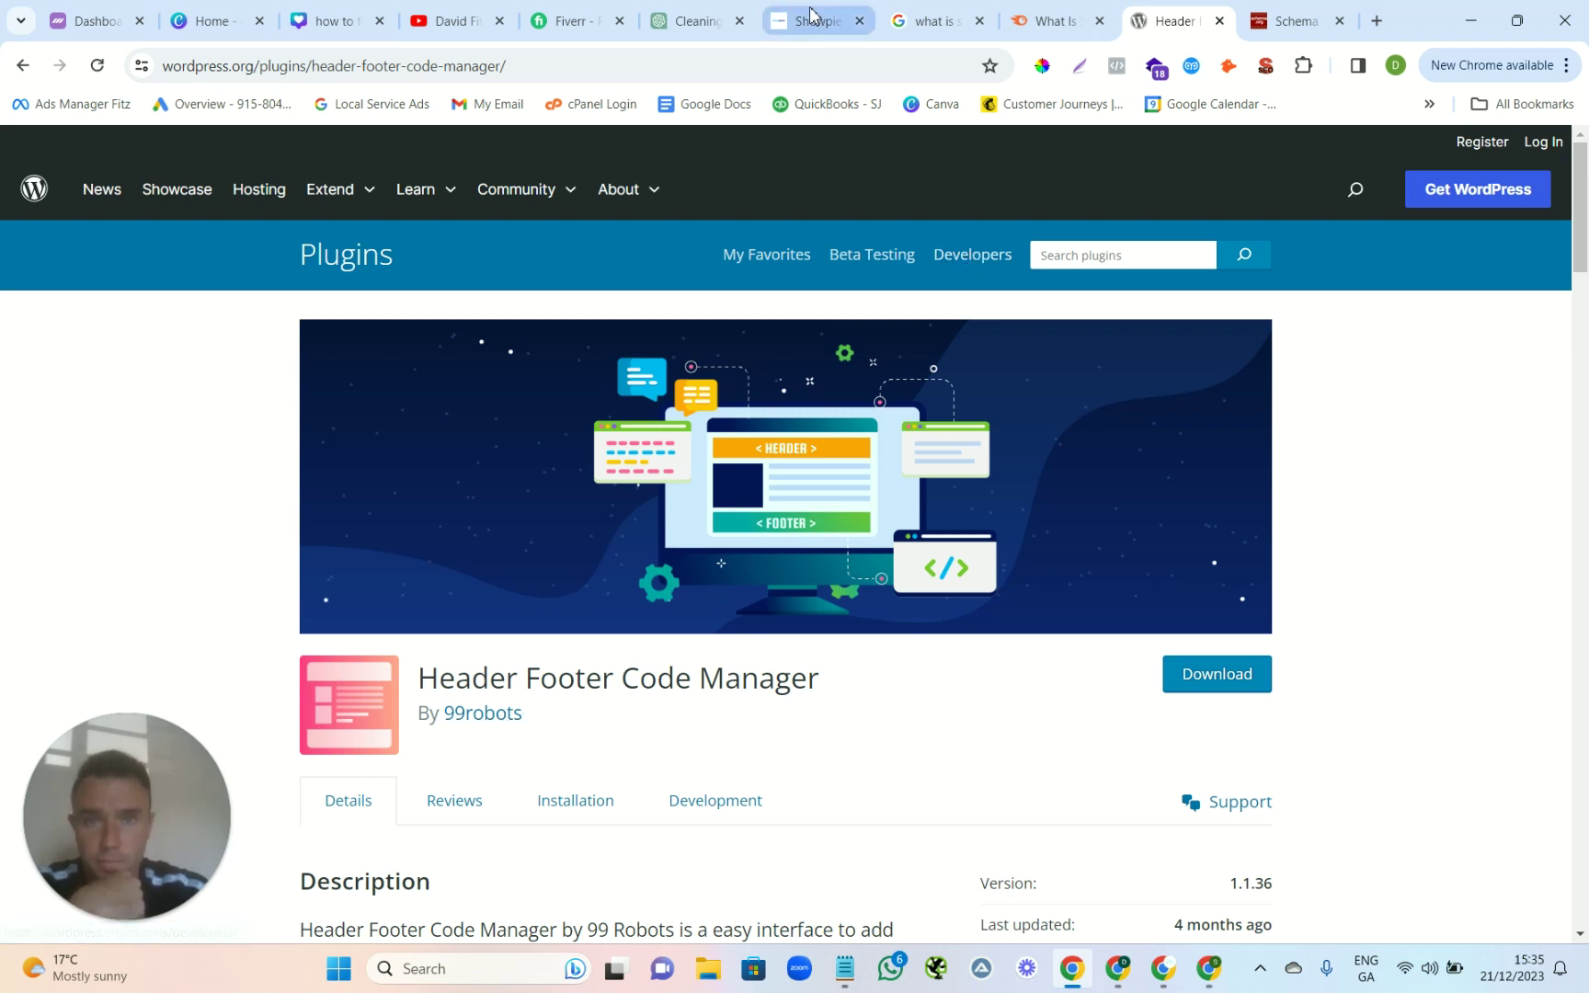
Switch to the Showpiece Cleaning site and go to its WordPress admin Dashboard.
click(811, 20)
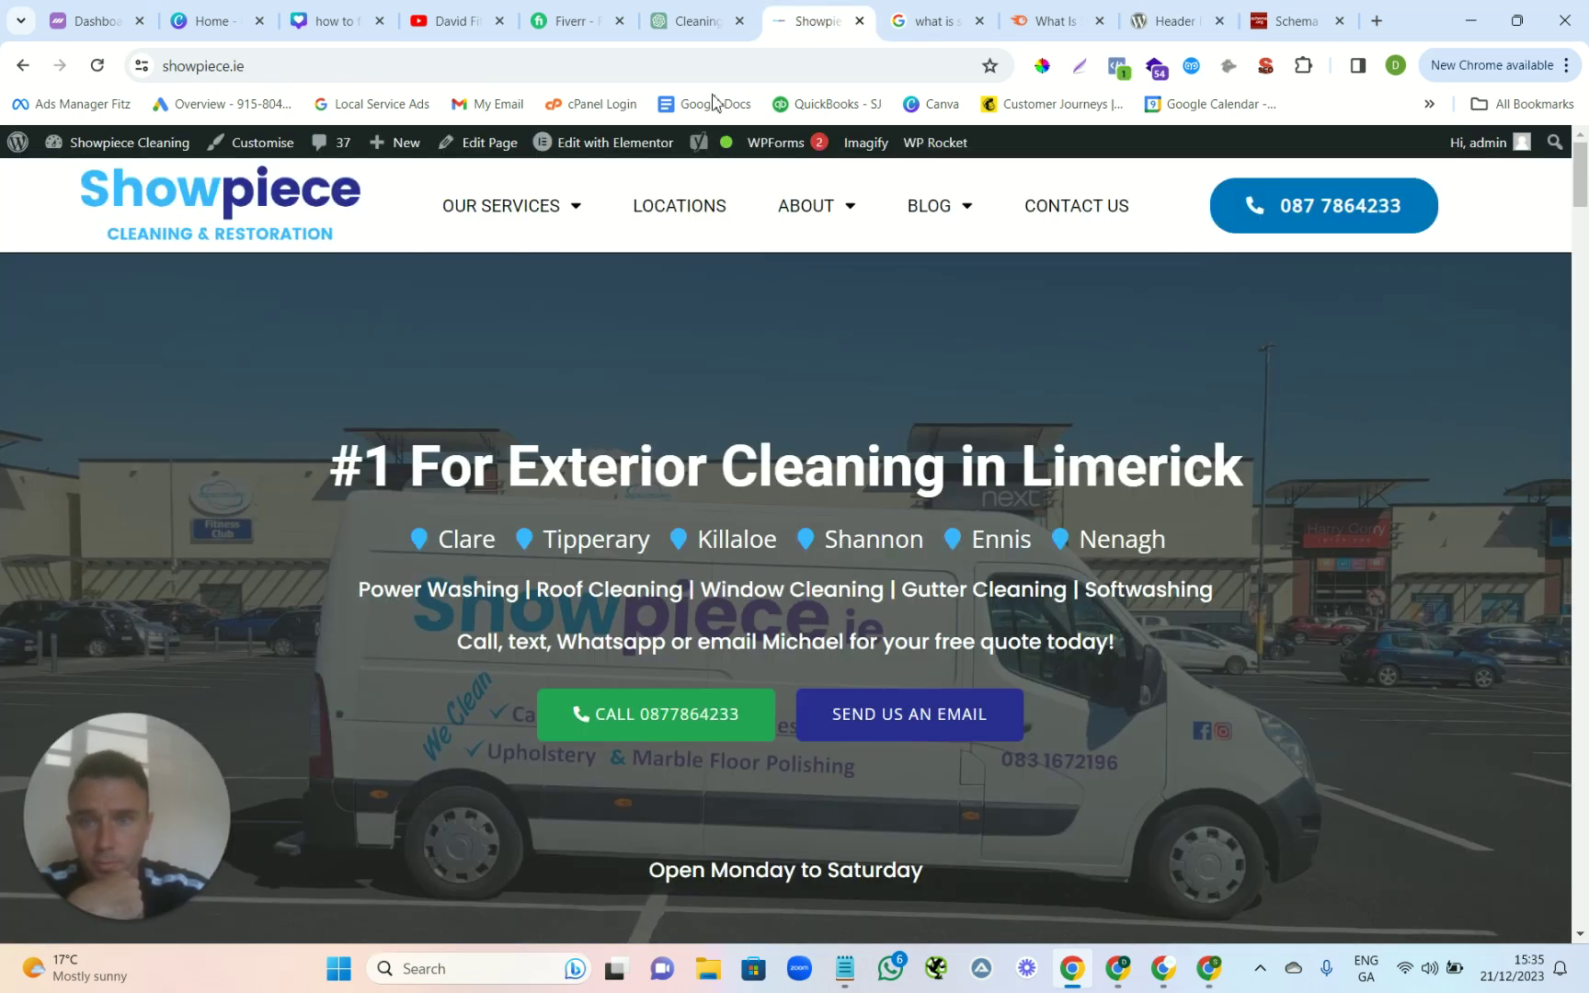
click(136, 148)
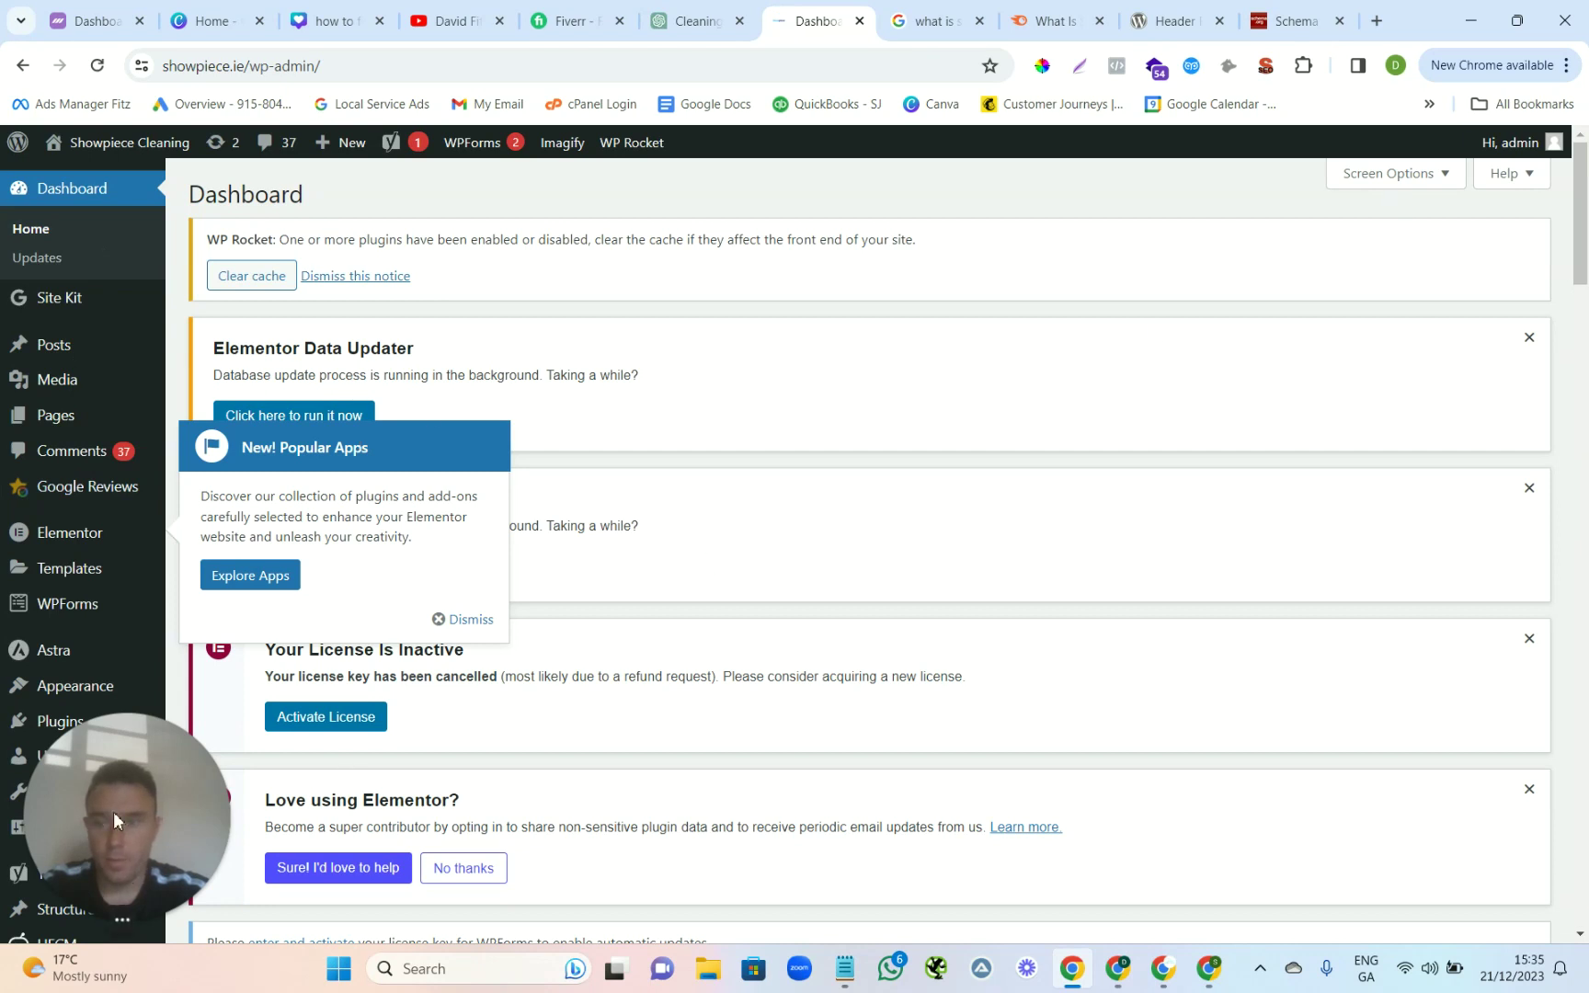
Dismiss the Popular Apps popup and go to the HFCM All Snippets list.
drag(216, 796, 966, 538)
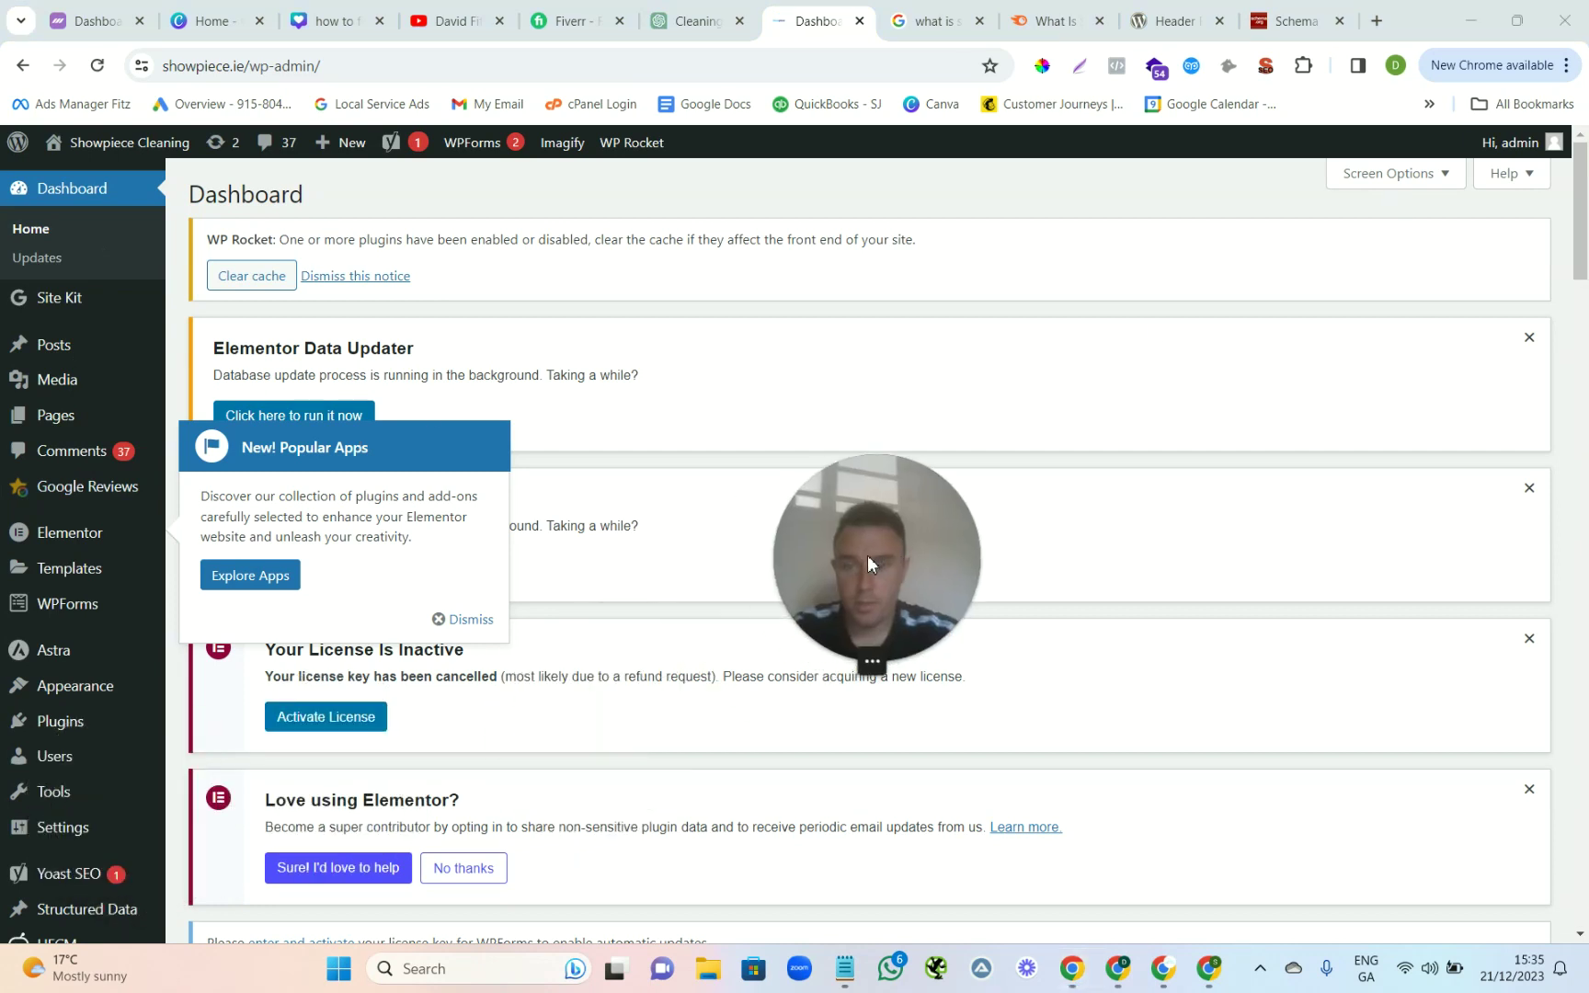
click(468, 619)
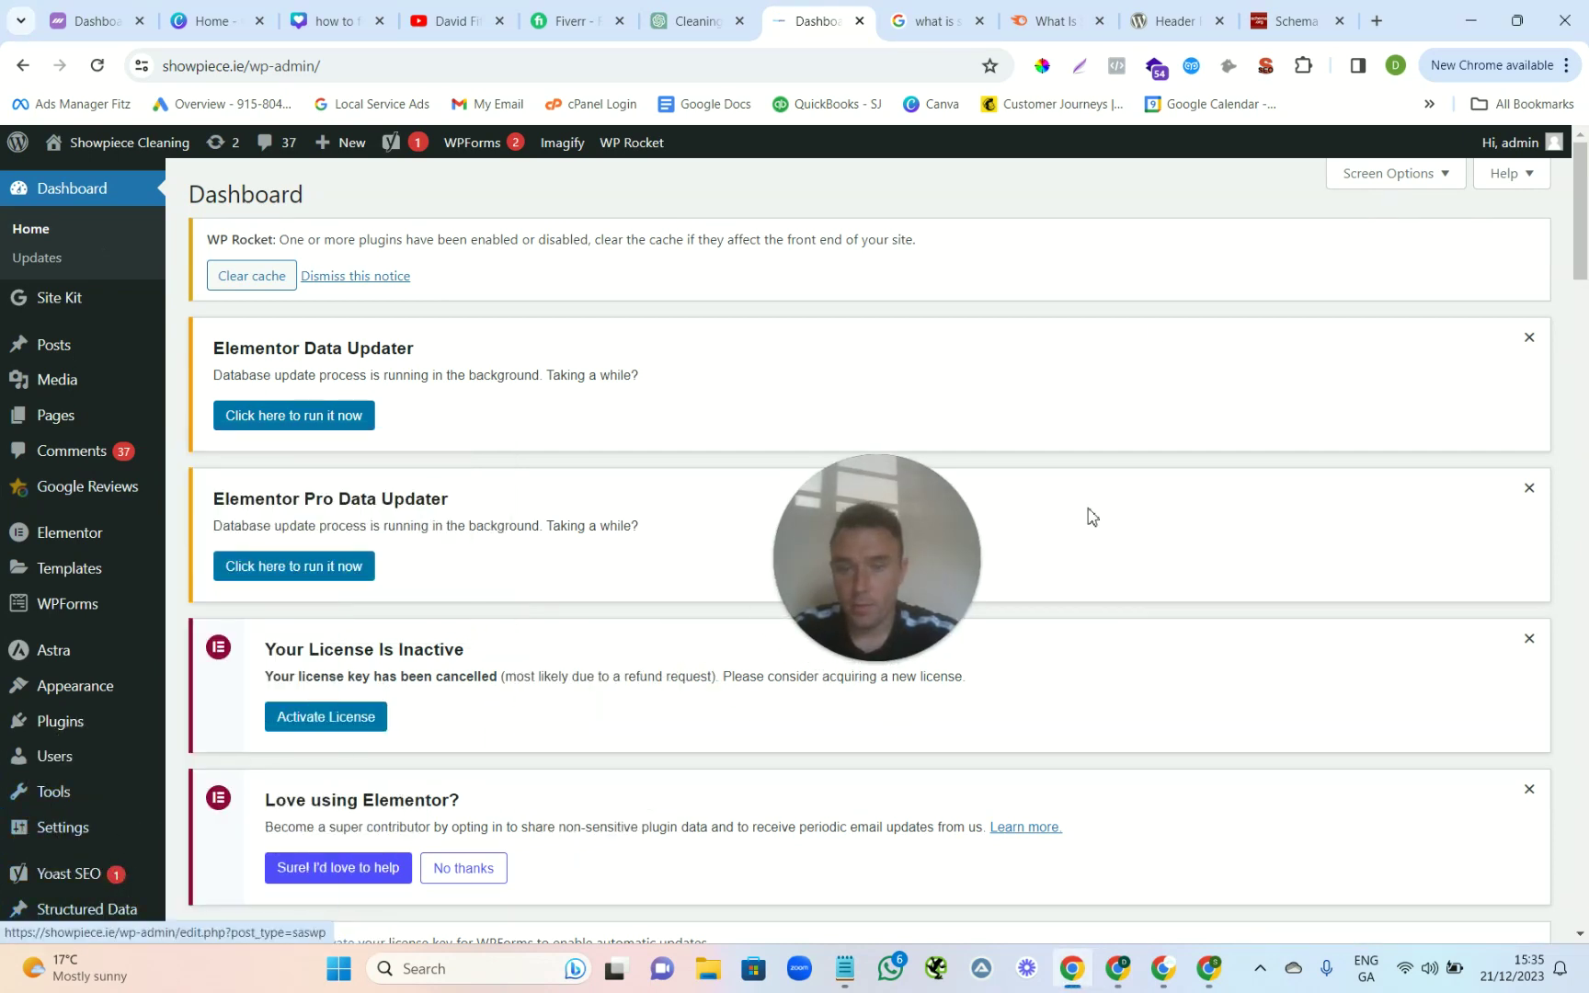
scroll(1472, 359, down, 5)
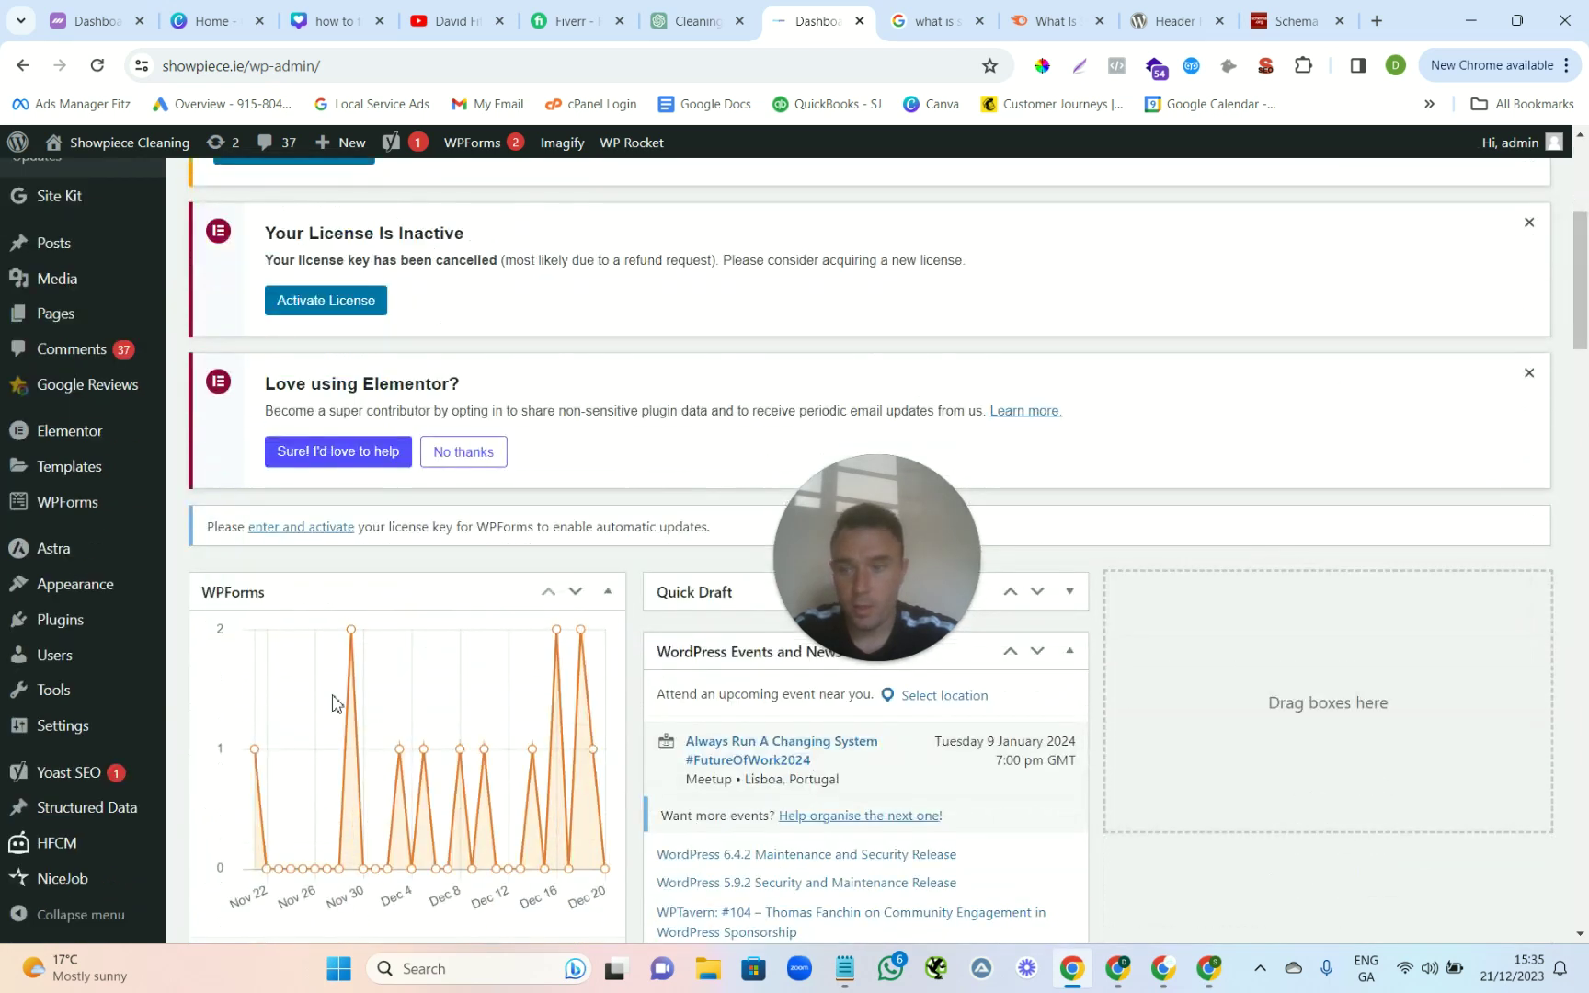
mouse_move(101, 860)
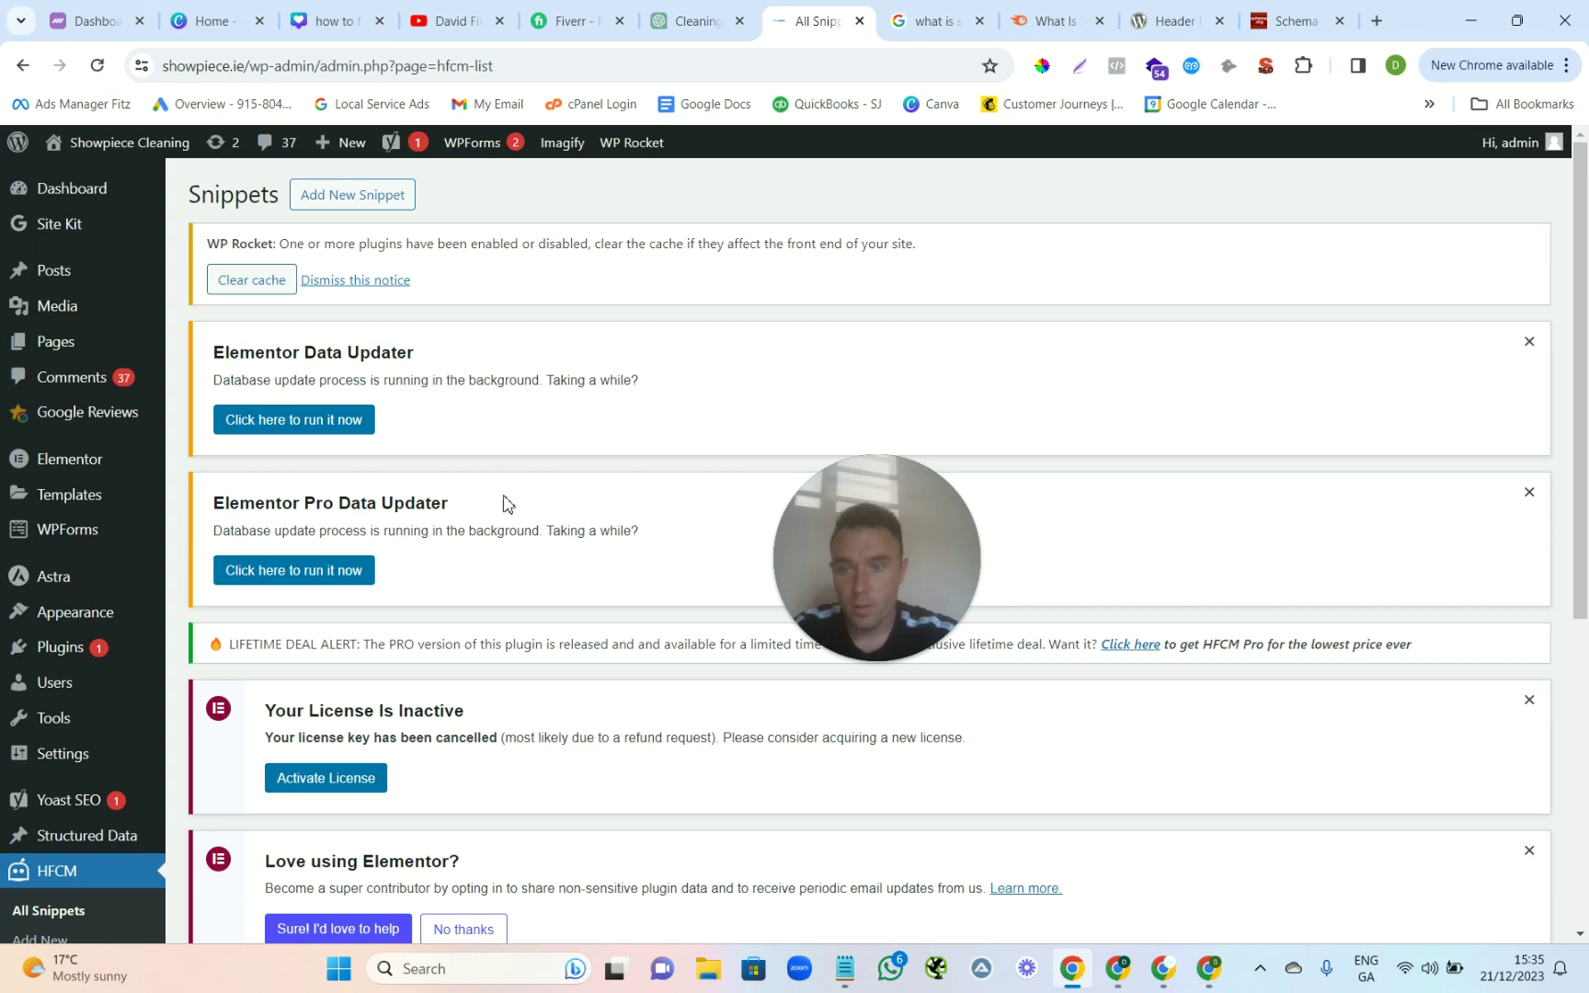
scroll(1545, 552, down, 5)
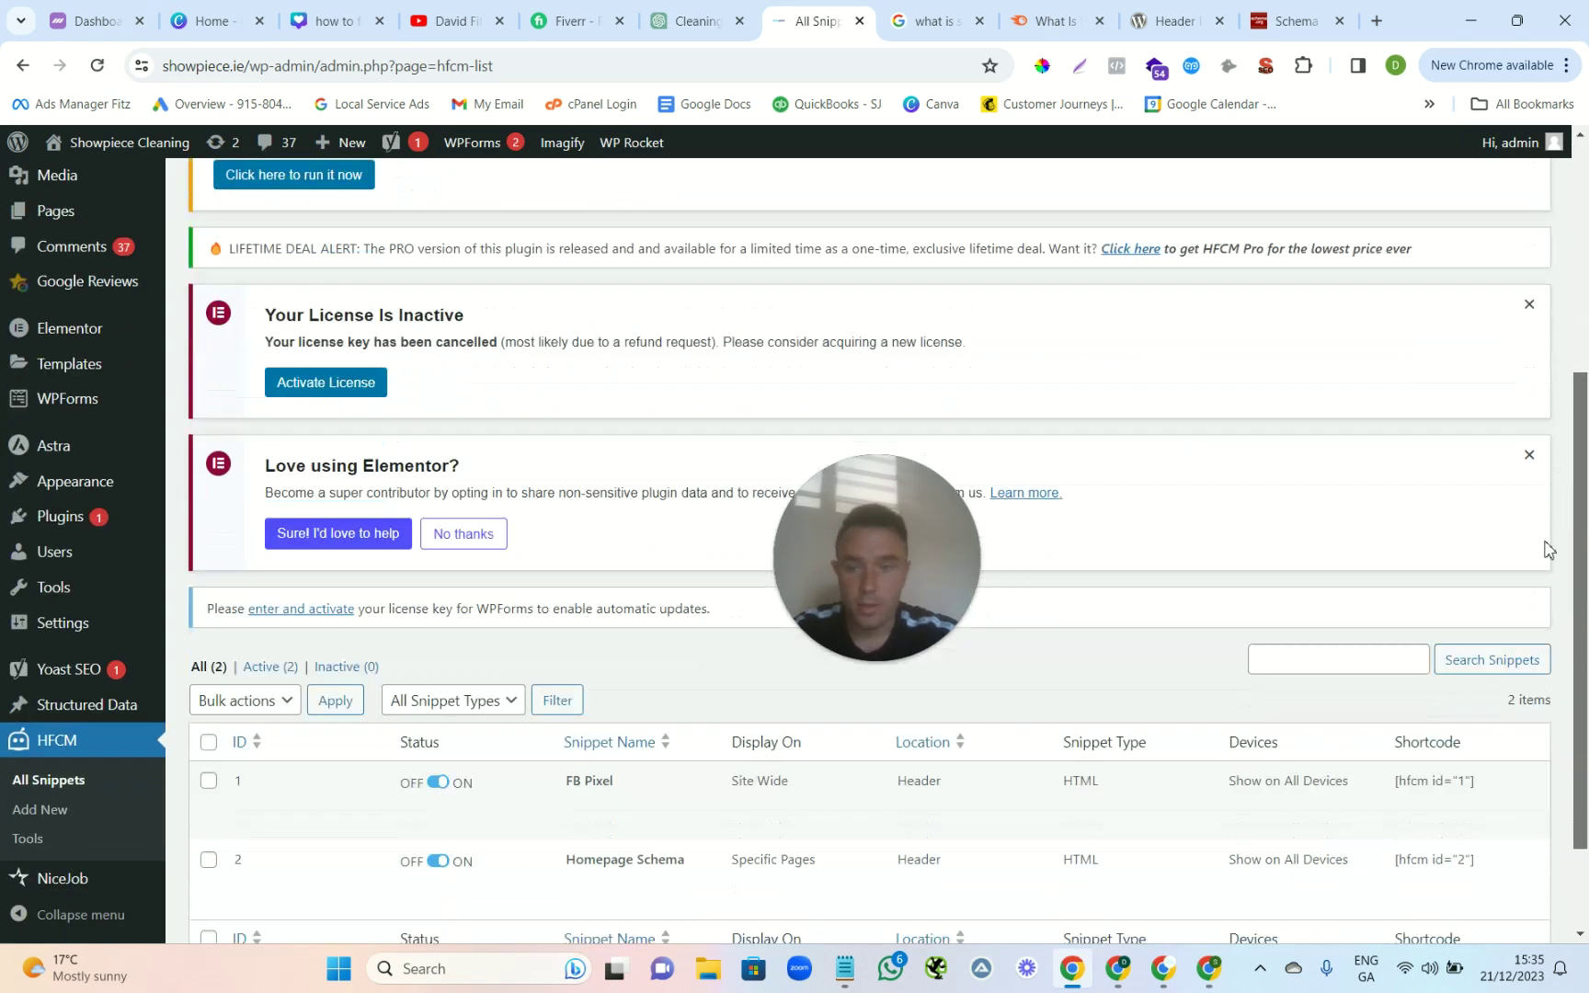
scroll(1543, 607, up, 4)
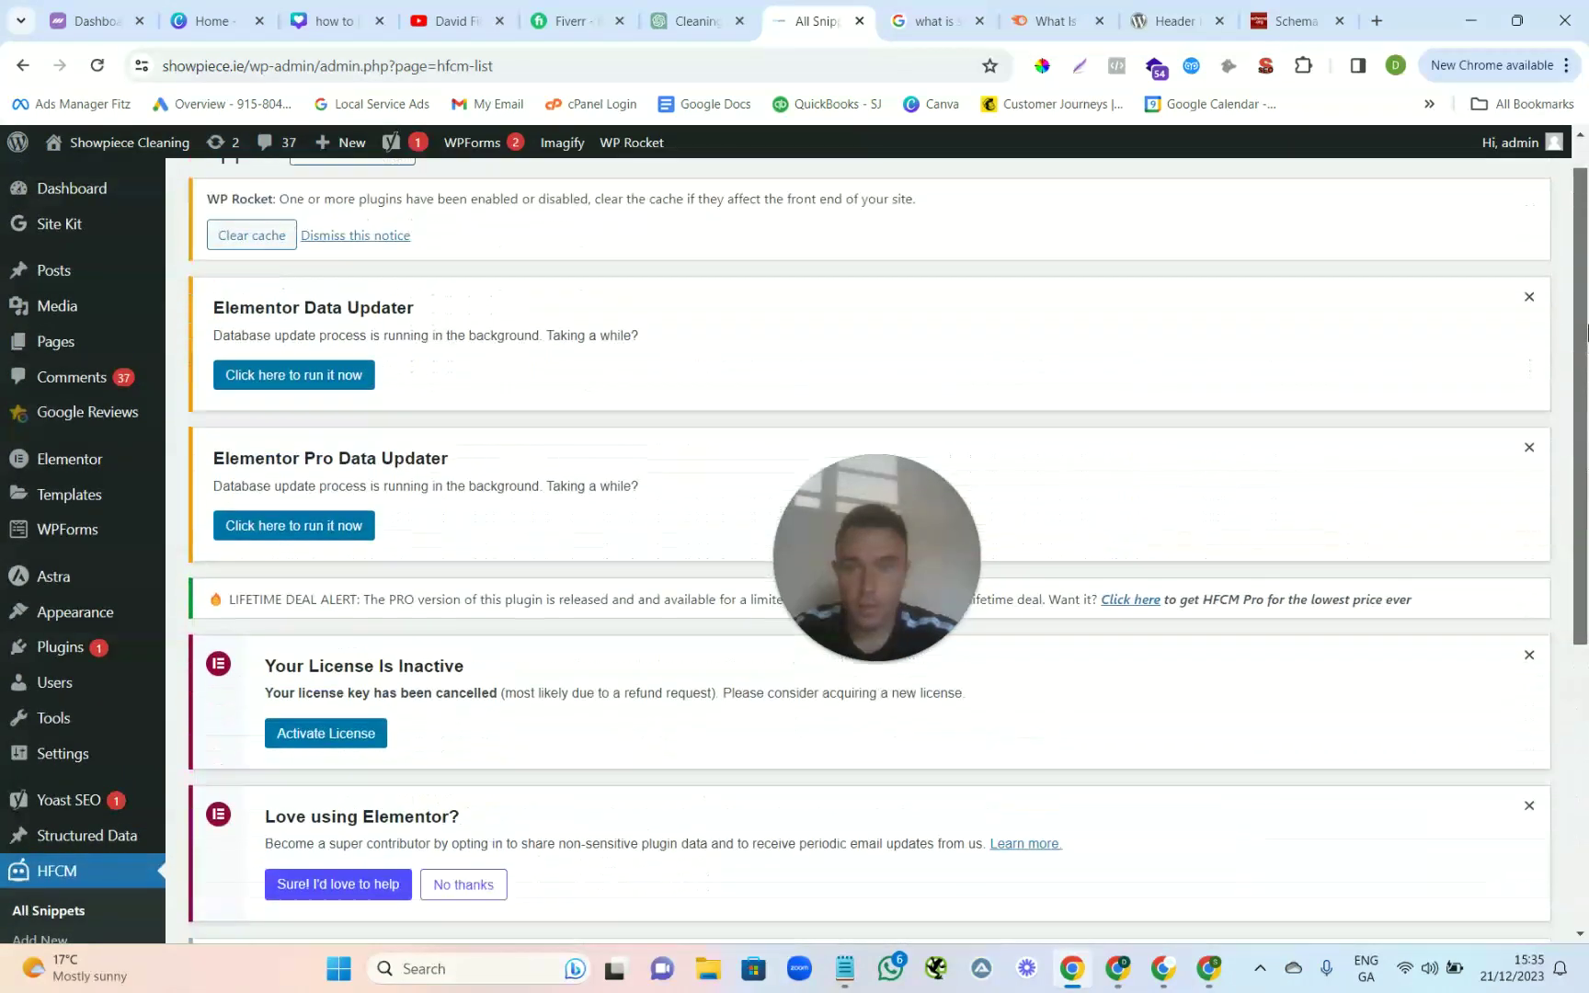
scroll(1573, 400, down, 4)
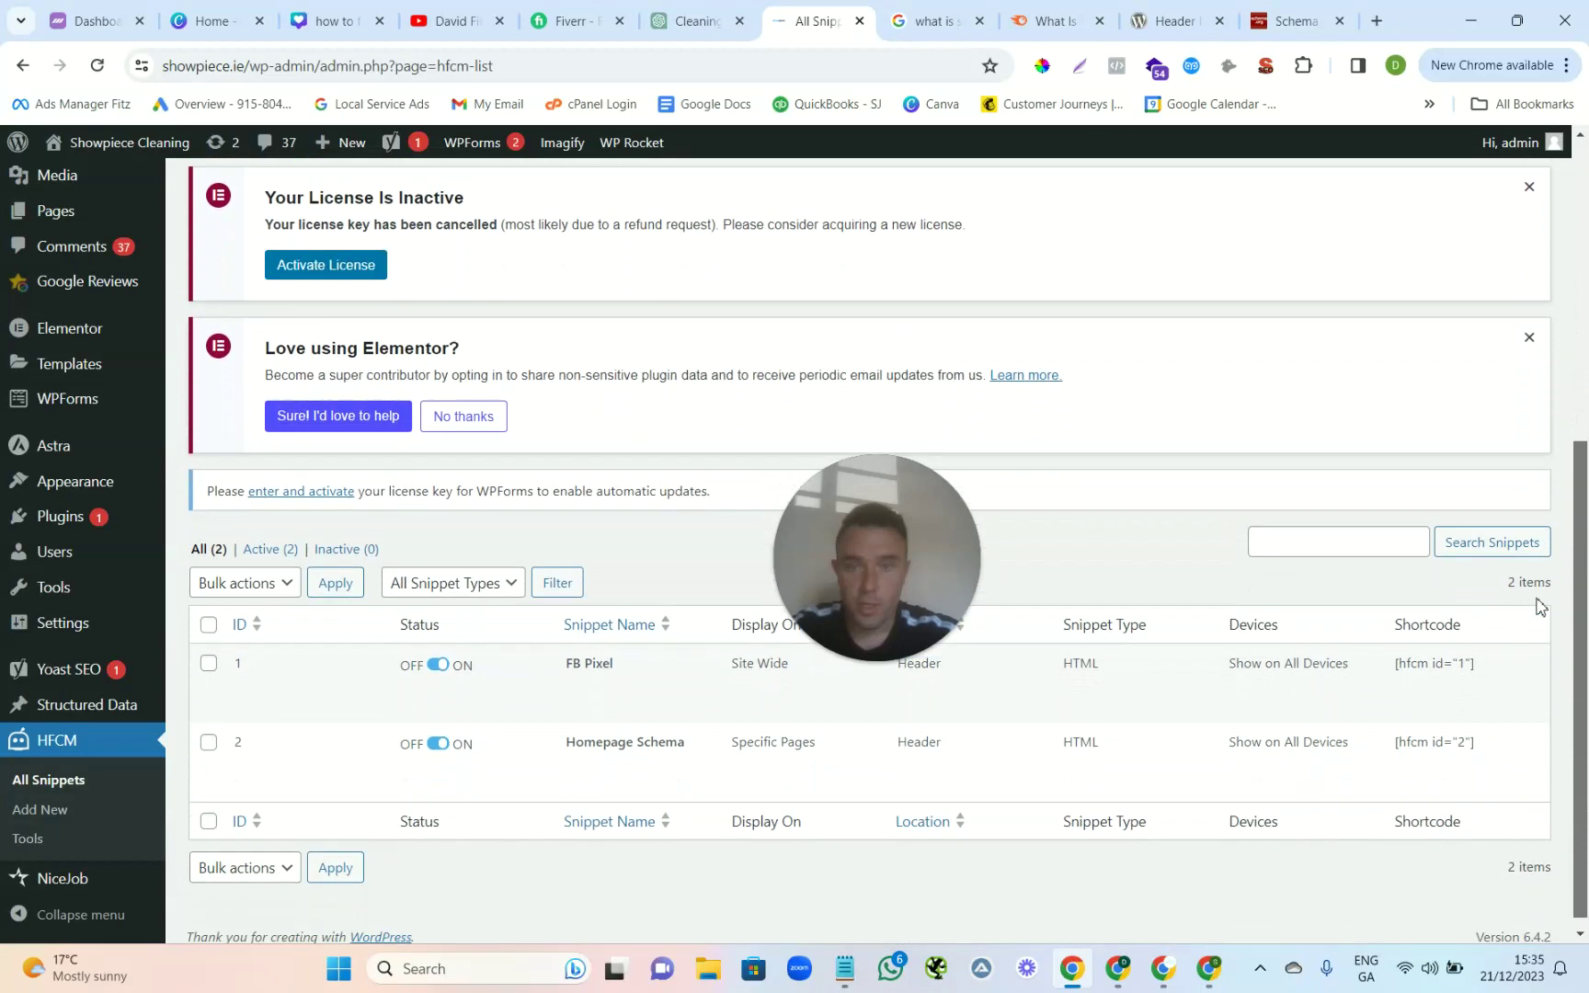
scroll(1586, 487, up, 1)
scroll(1563, 543, down, 2)
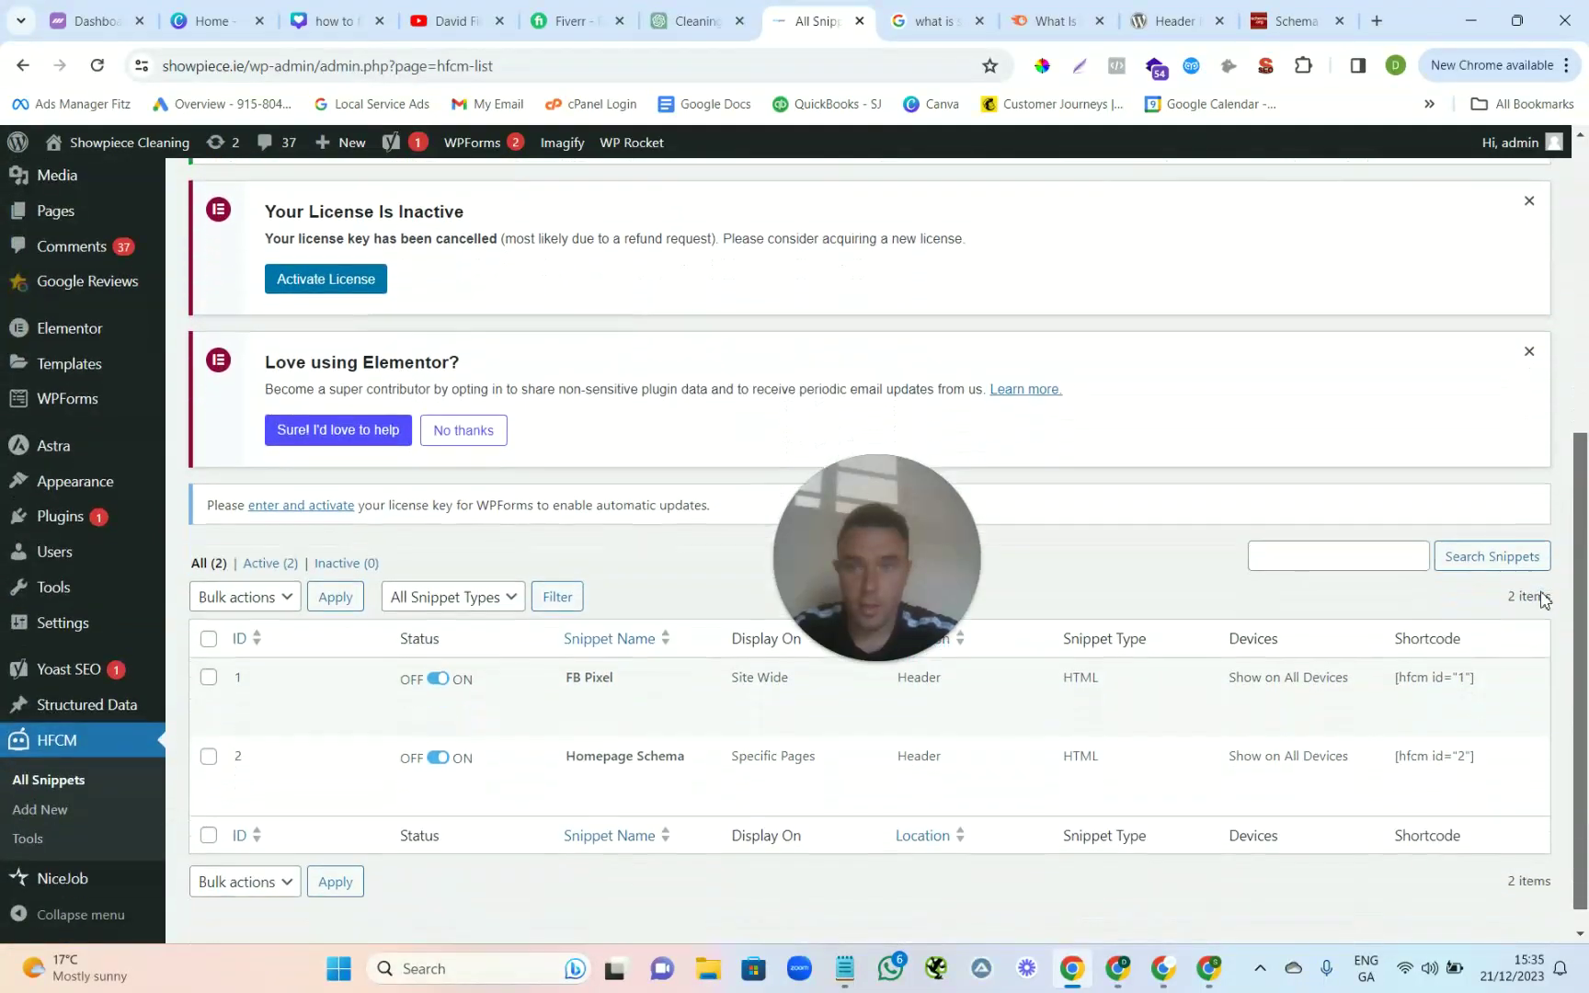
scroll(1543, 600, down, 1)
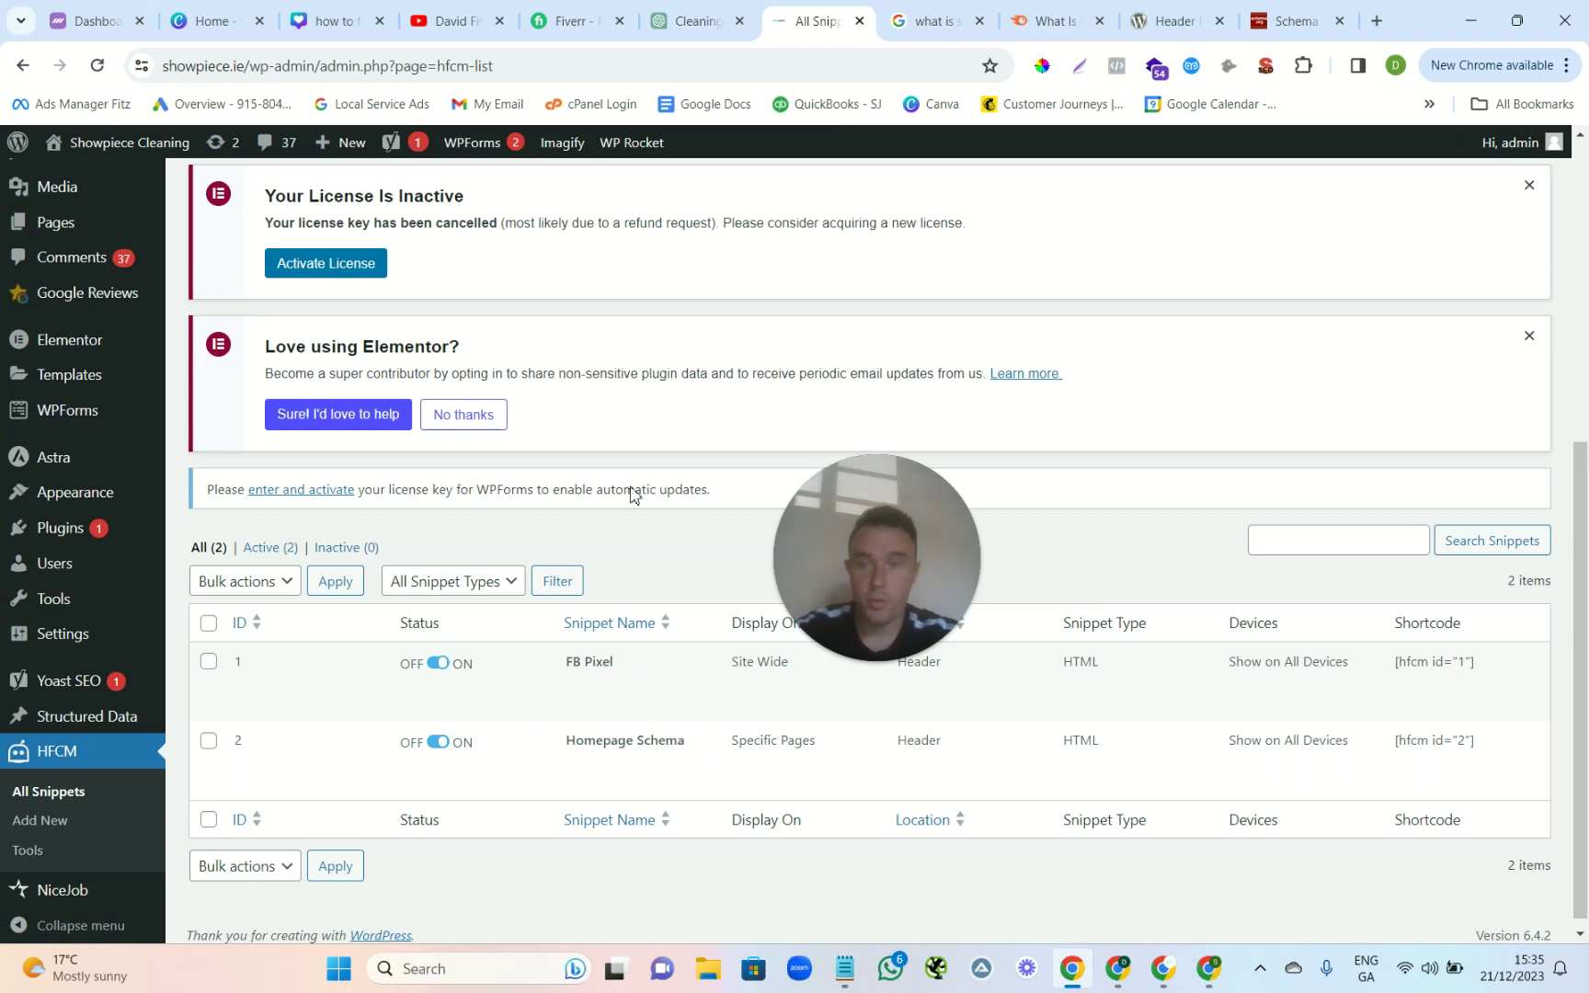
Open the Homepage Schema snippet for editing.
drag(1585, 549, 1579, 175)
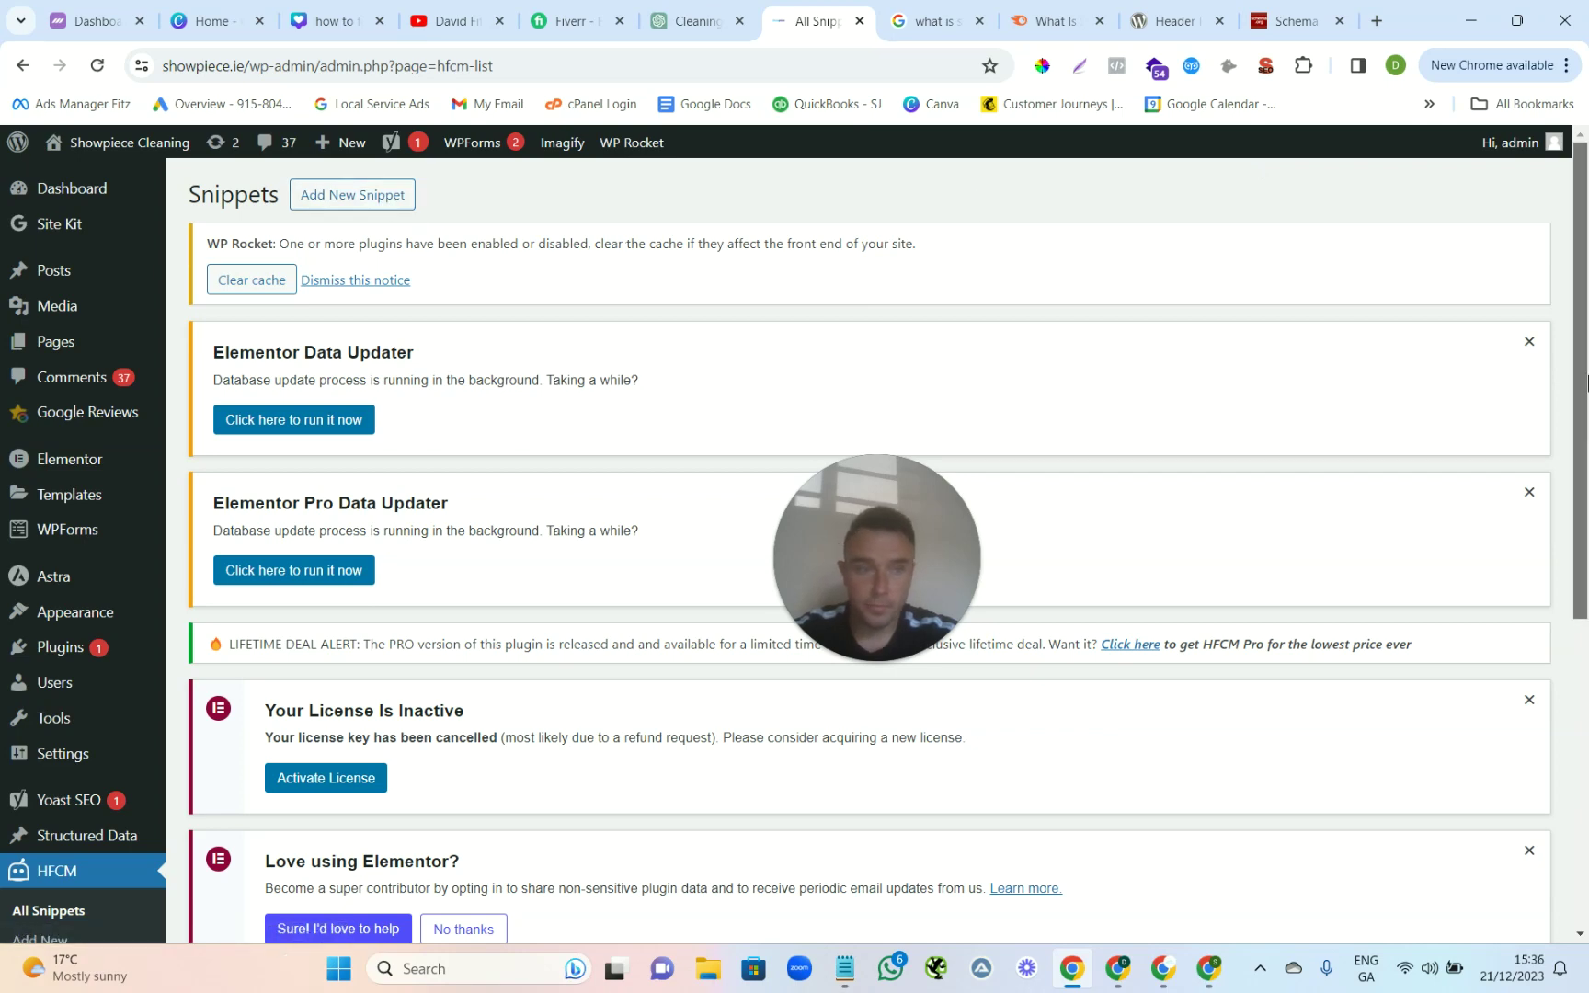
scroll(473, 668, down, 5)
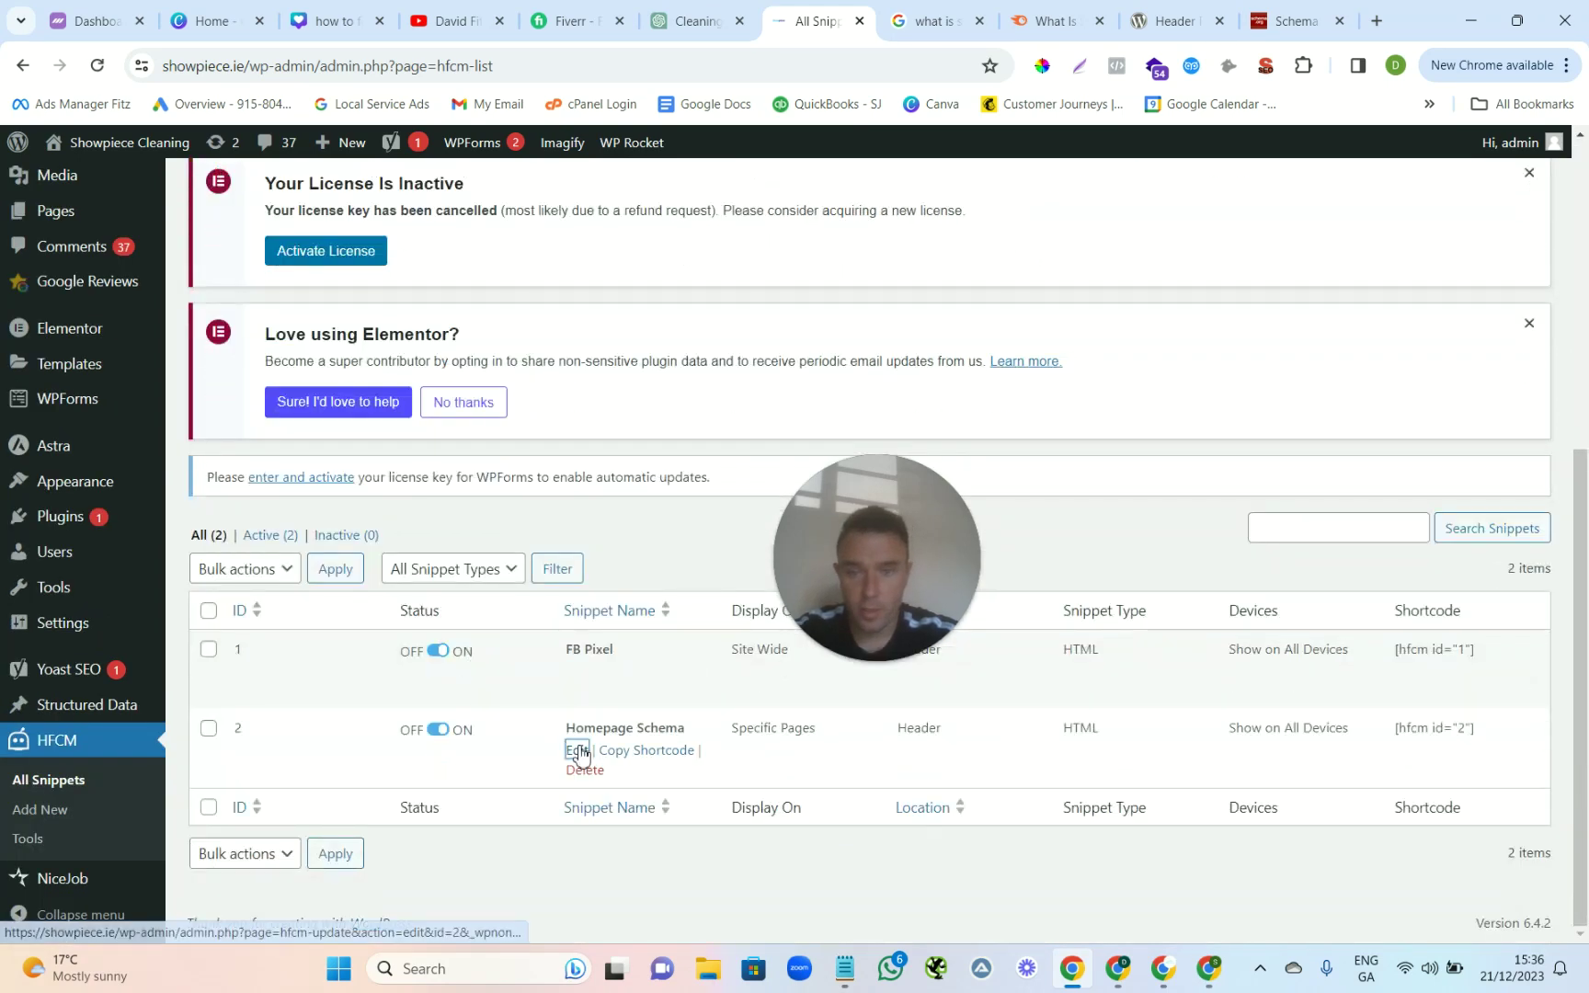
click(577, 749)
Check the Homepage Schema snippet's Site Display, Page List and code without changing them, then return to ChatGPT.
scroll(1002, 343, down, 8)
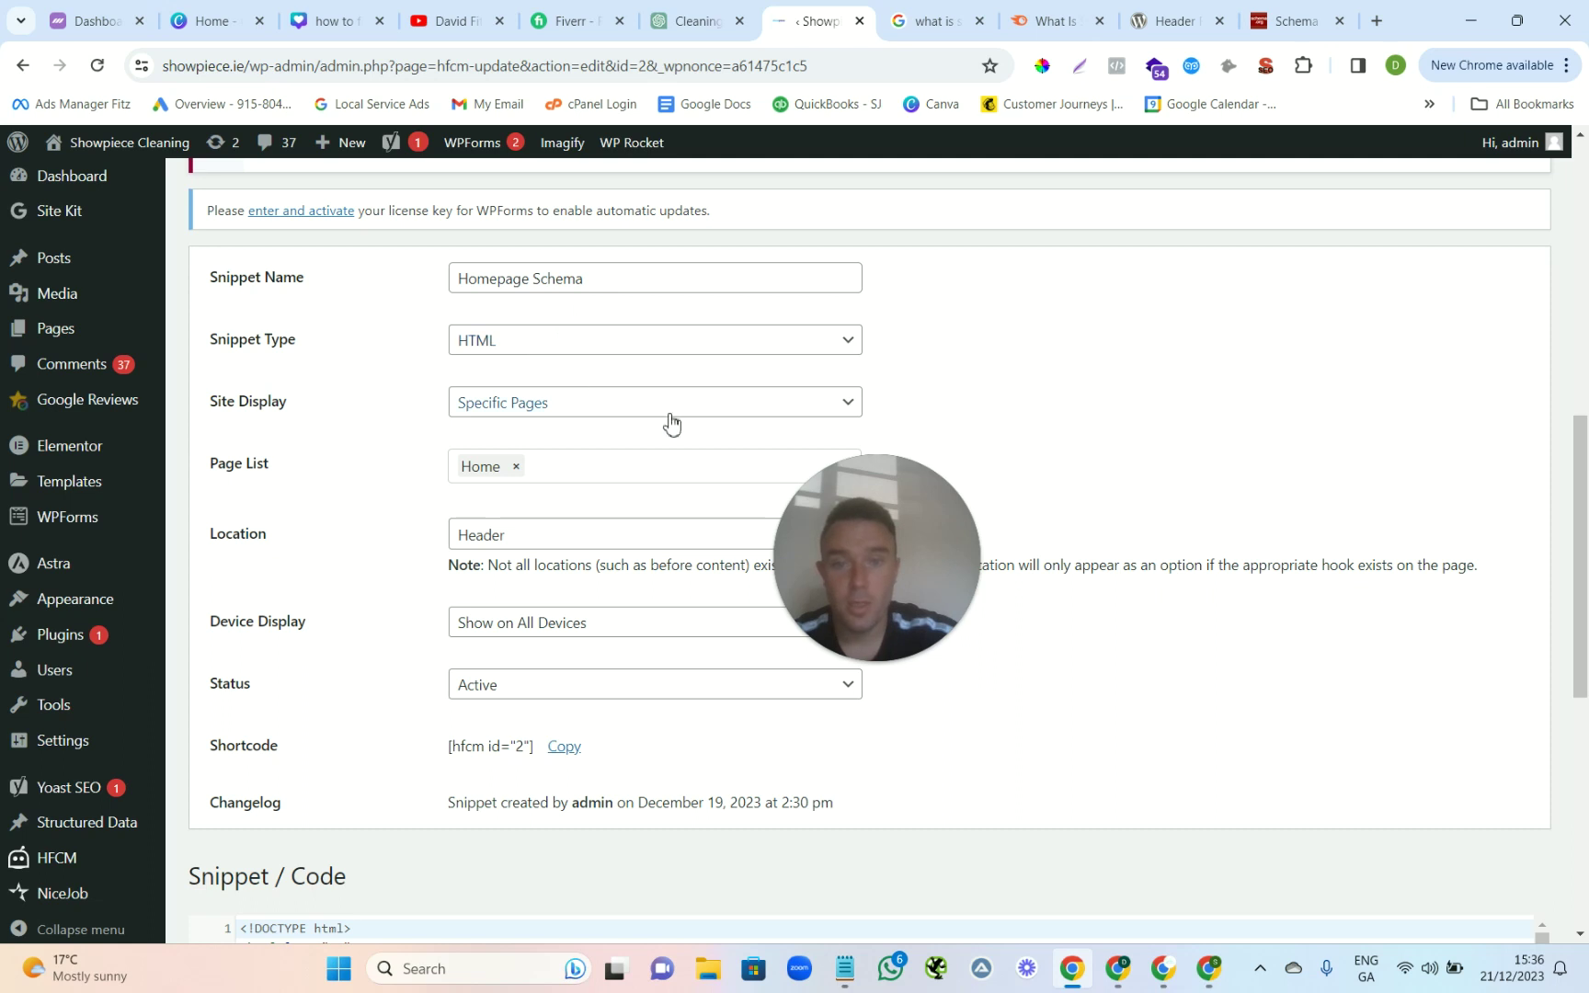
click(602, 414)
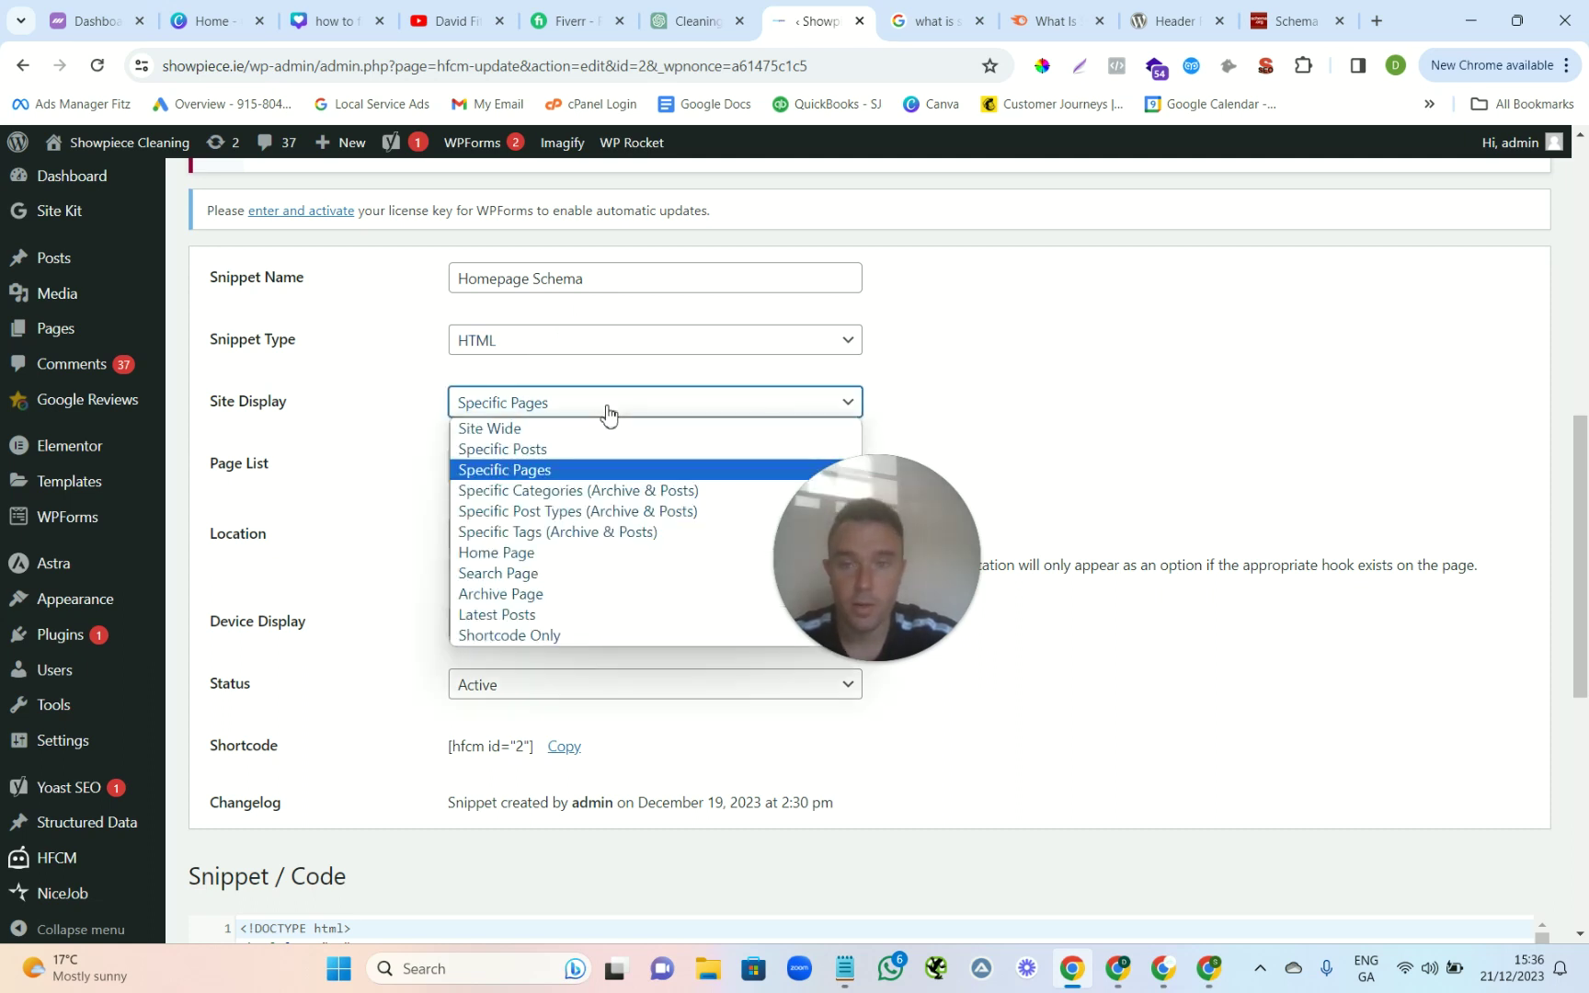
click(600, 415)
drag(818, 571, 1250, 338)
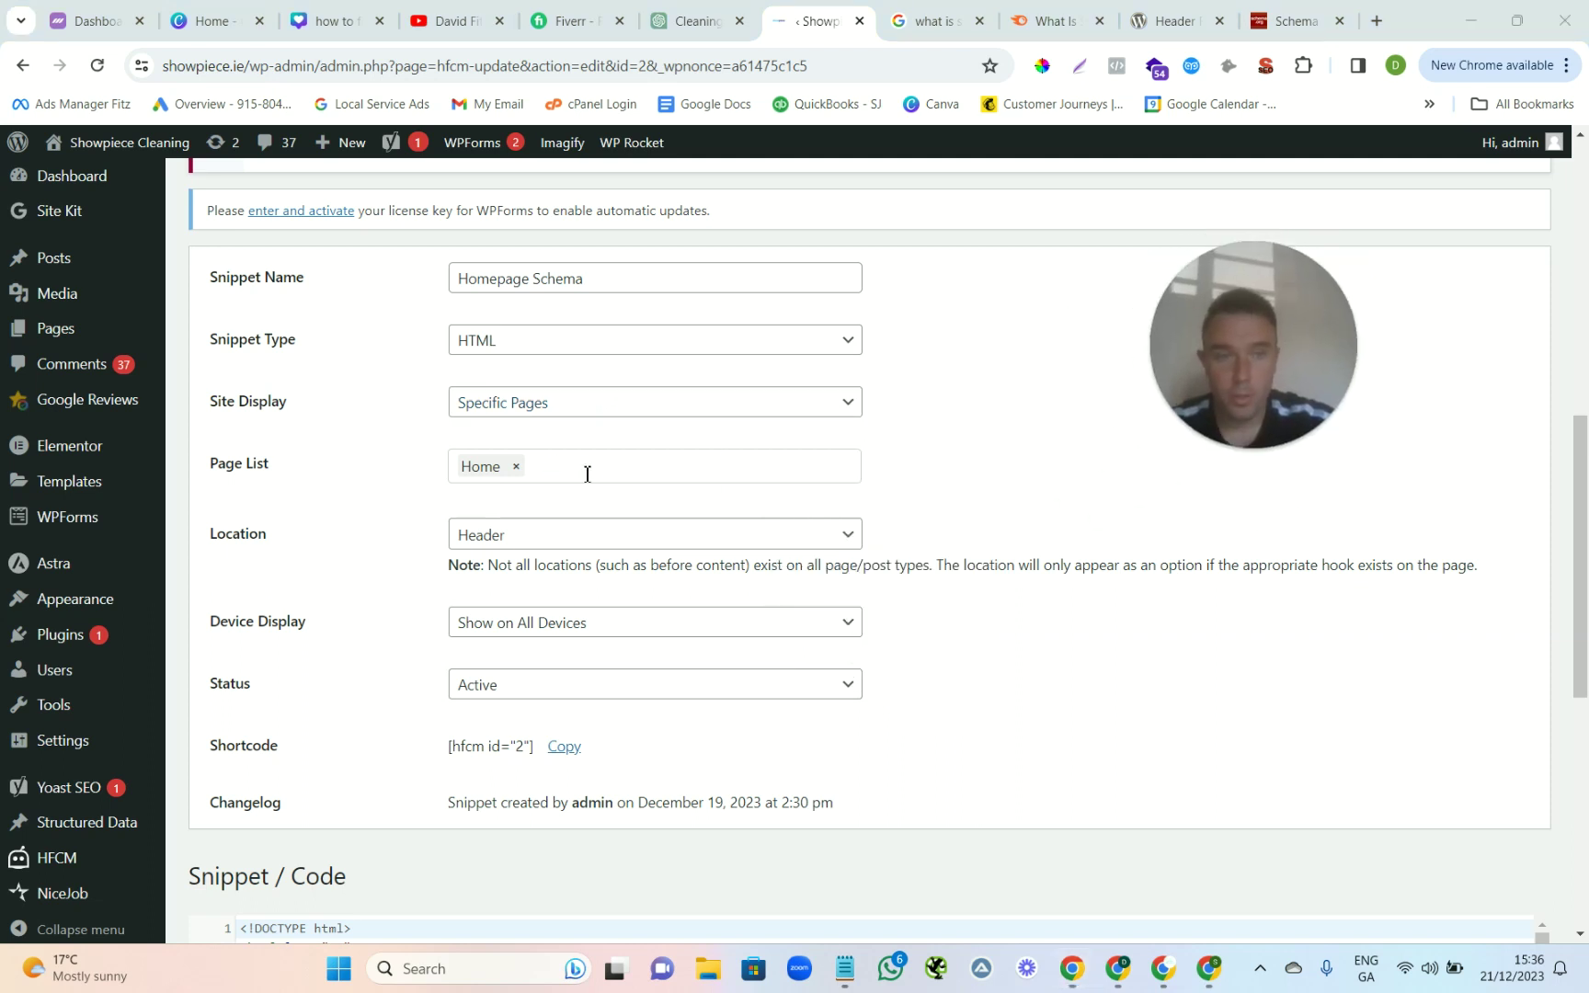
drag(1578, 472, 1541, 708)
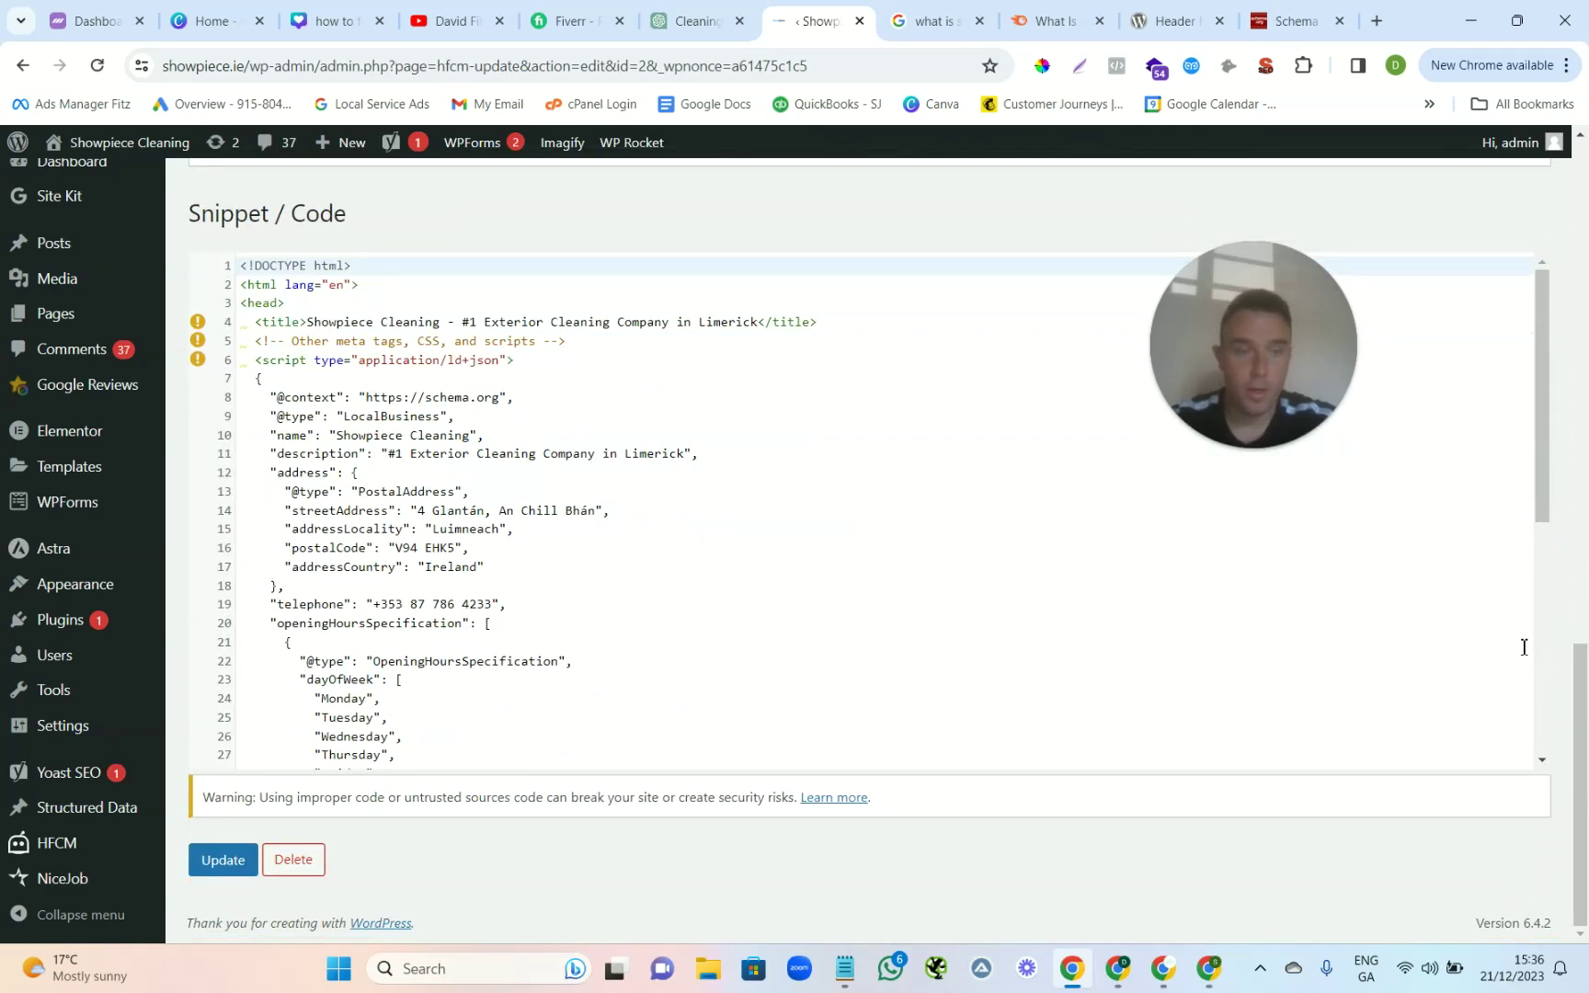
drag(1582, 819, 1583, 613)
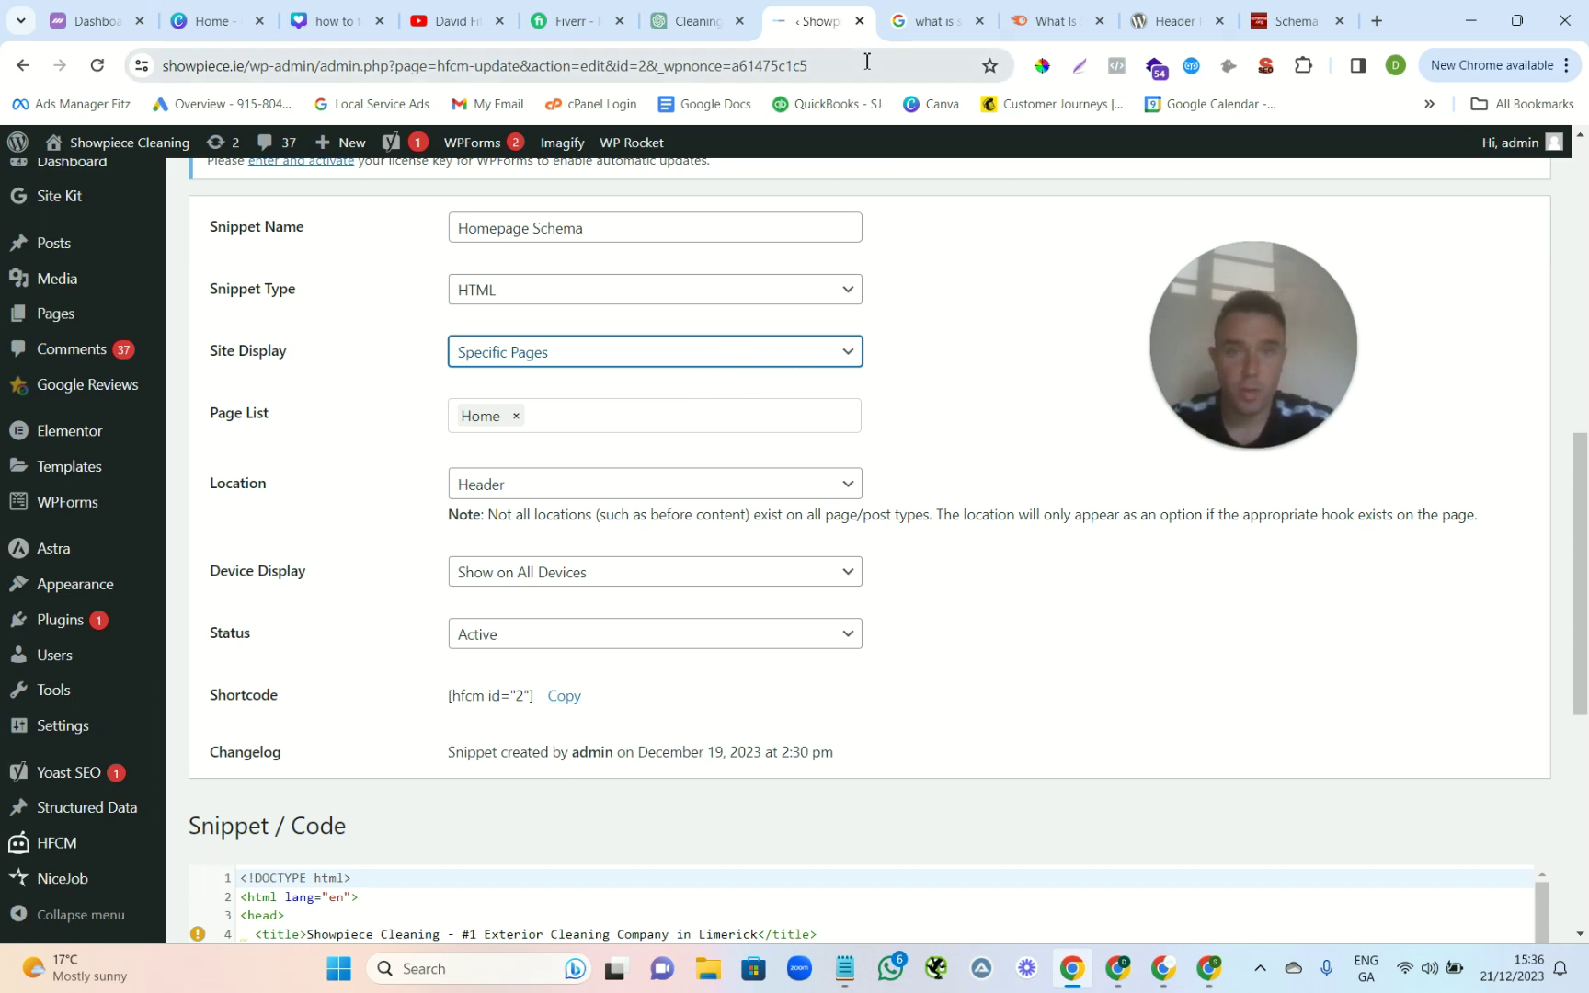
click(681, 21)
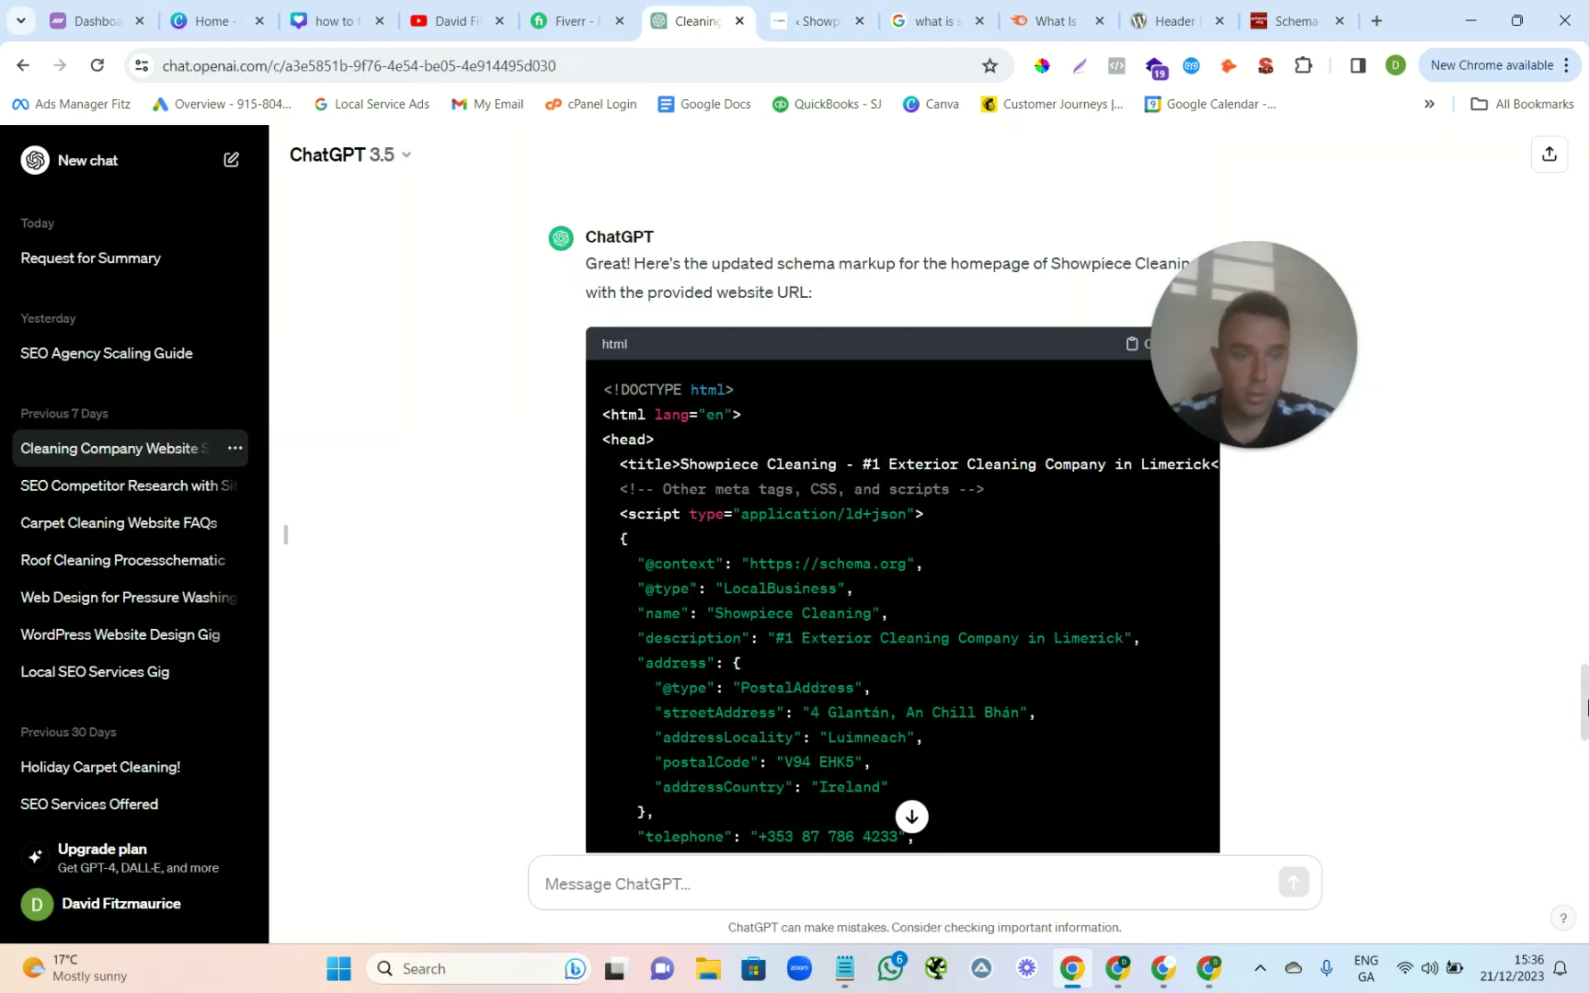
Read through the ChatGPT schema code to the closing </html>, then return to the WordPress snippet editor.
drag(1586, 699, 1583, 791)
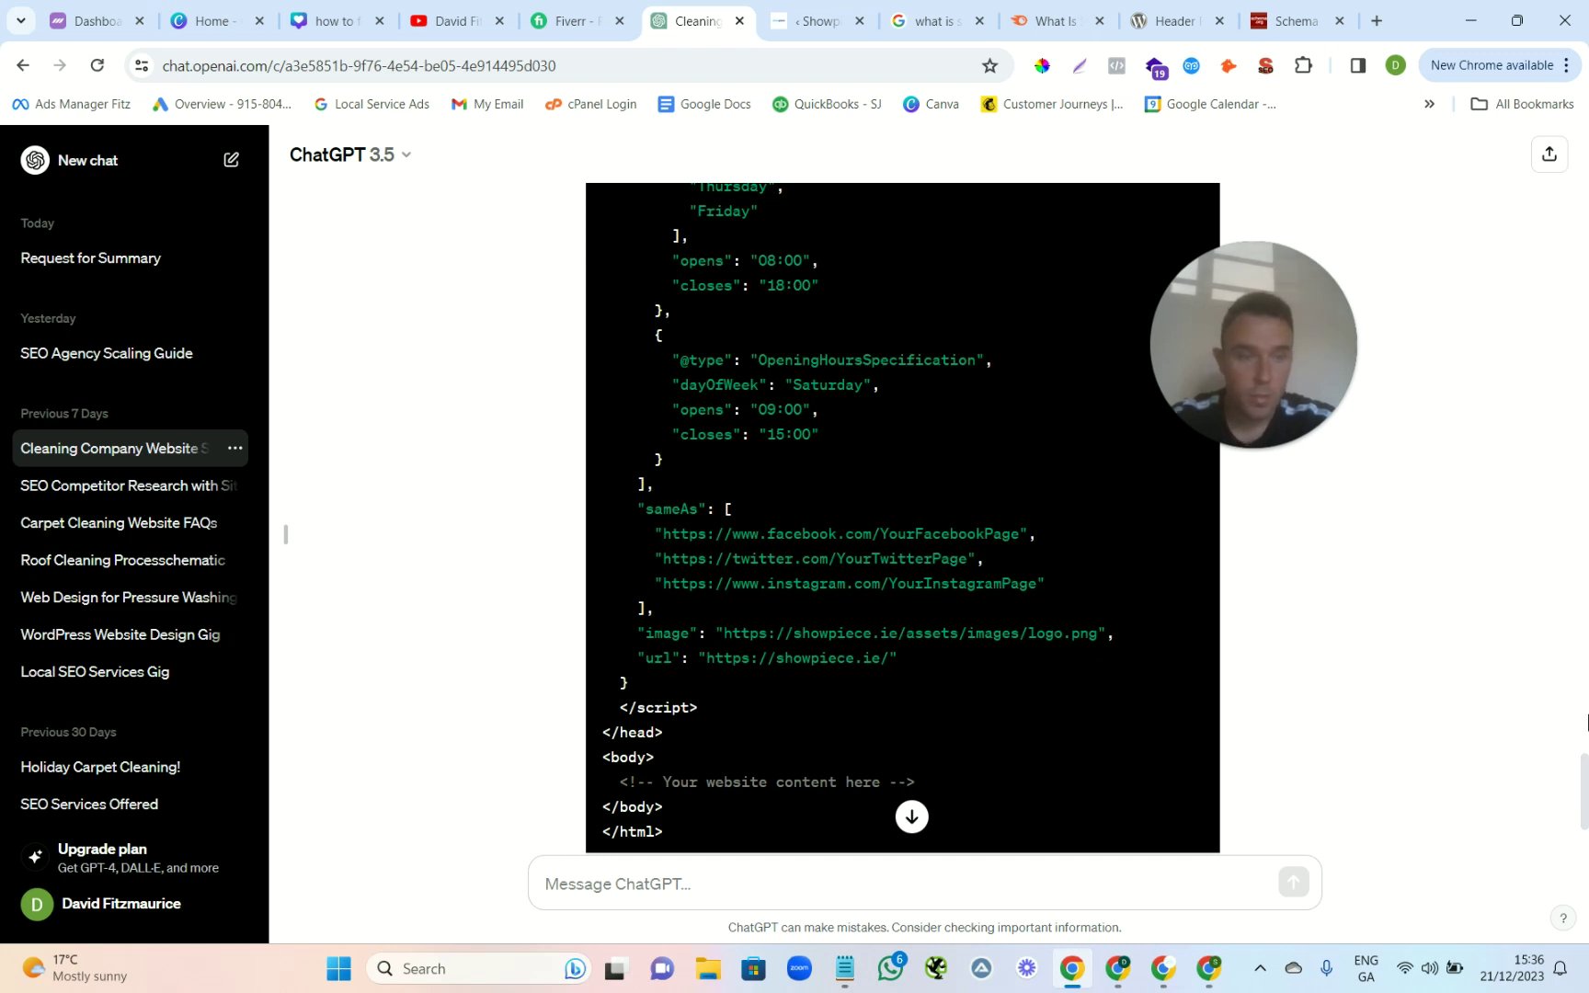
drag(1584, 819, 1586, 741)
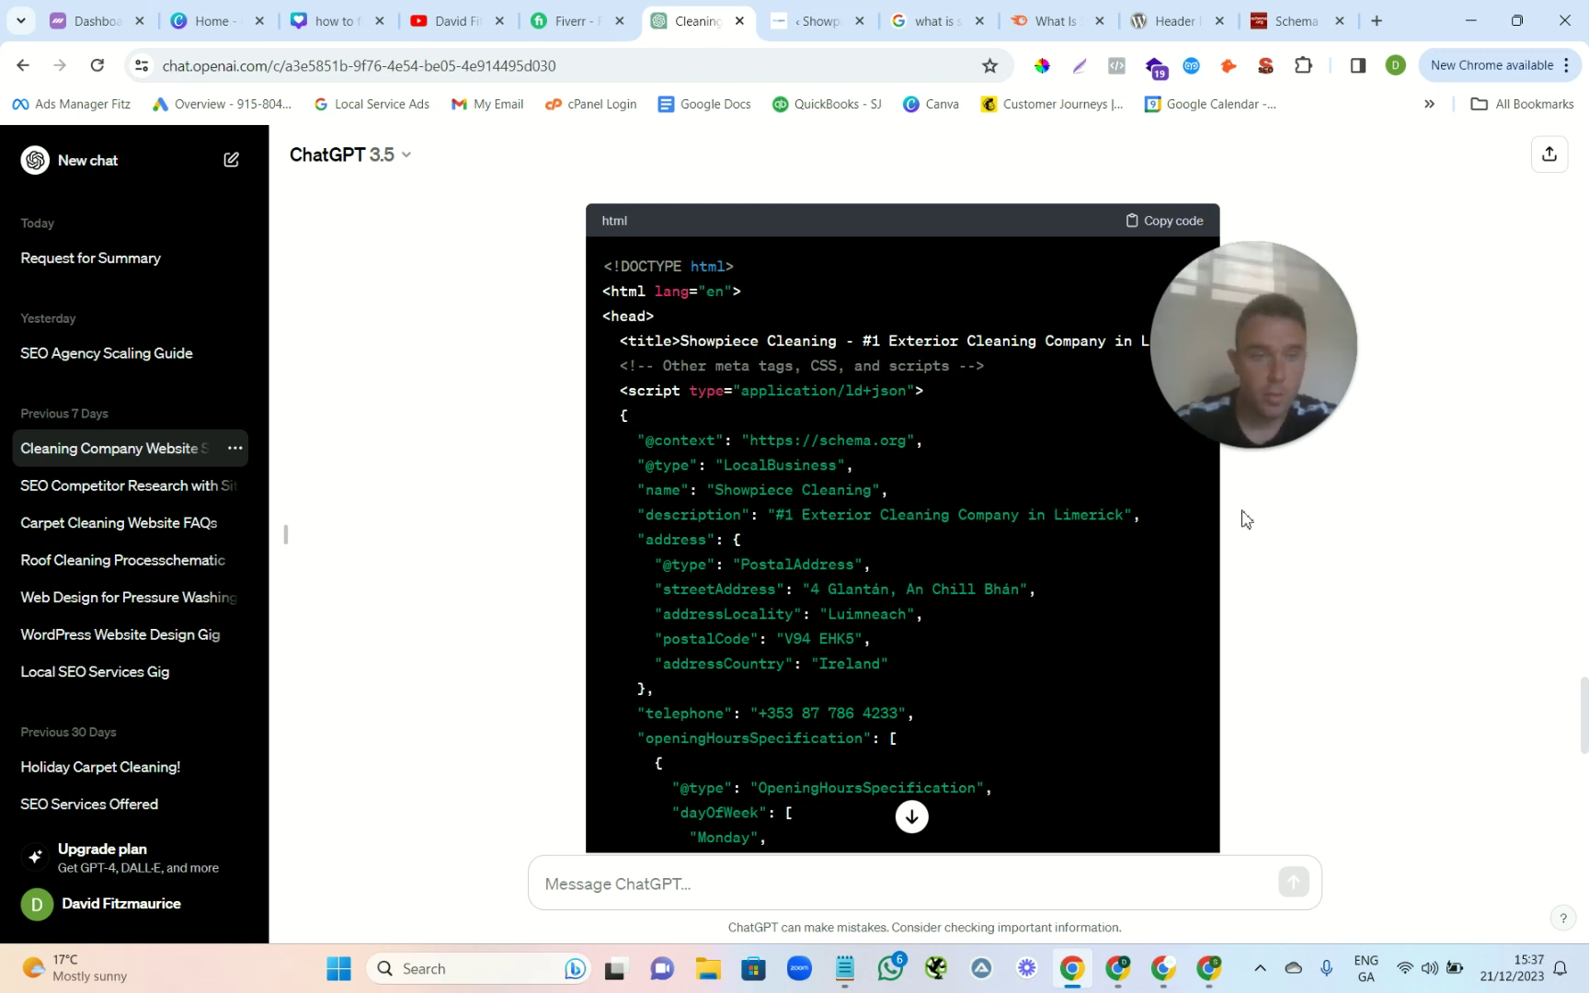
drag(1585, 719, 1574, 810)
scroll(1573, 808, down, 1)
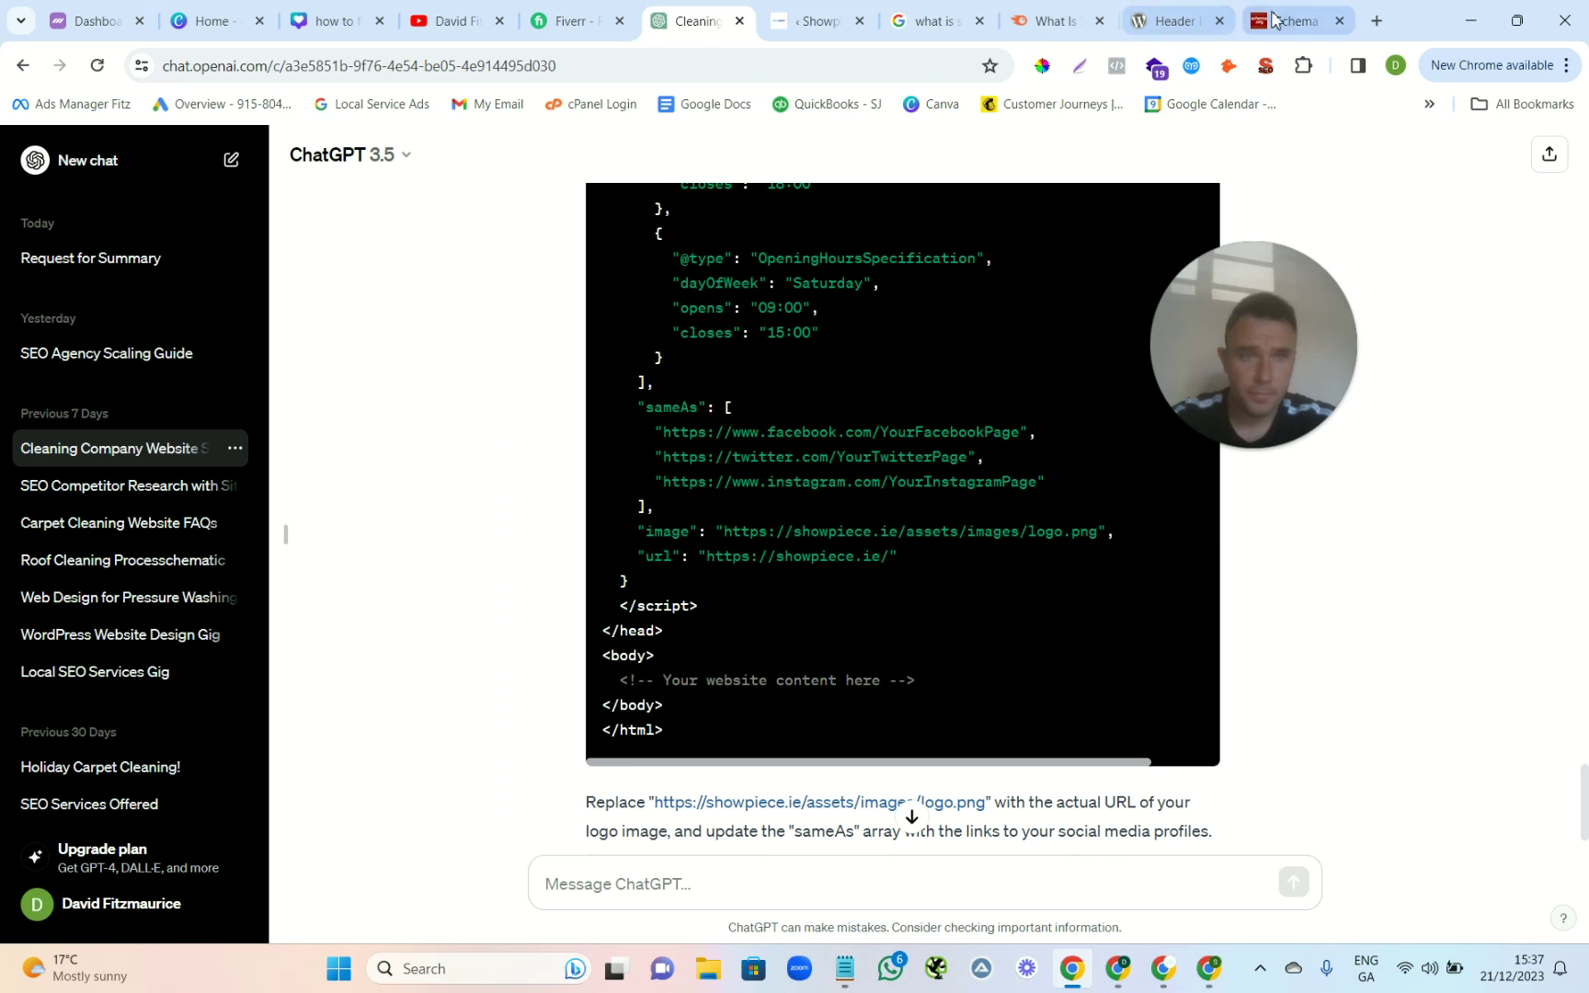
click(818, 22)
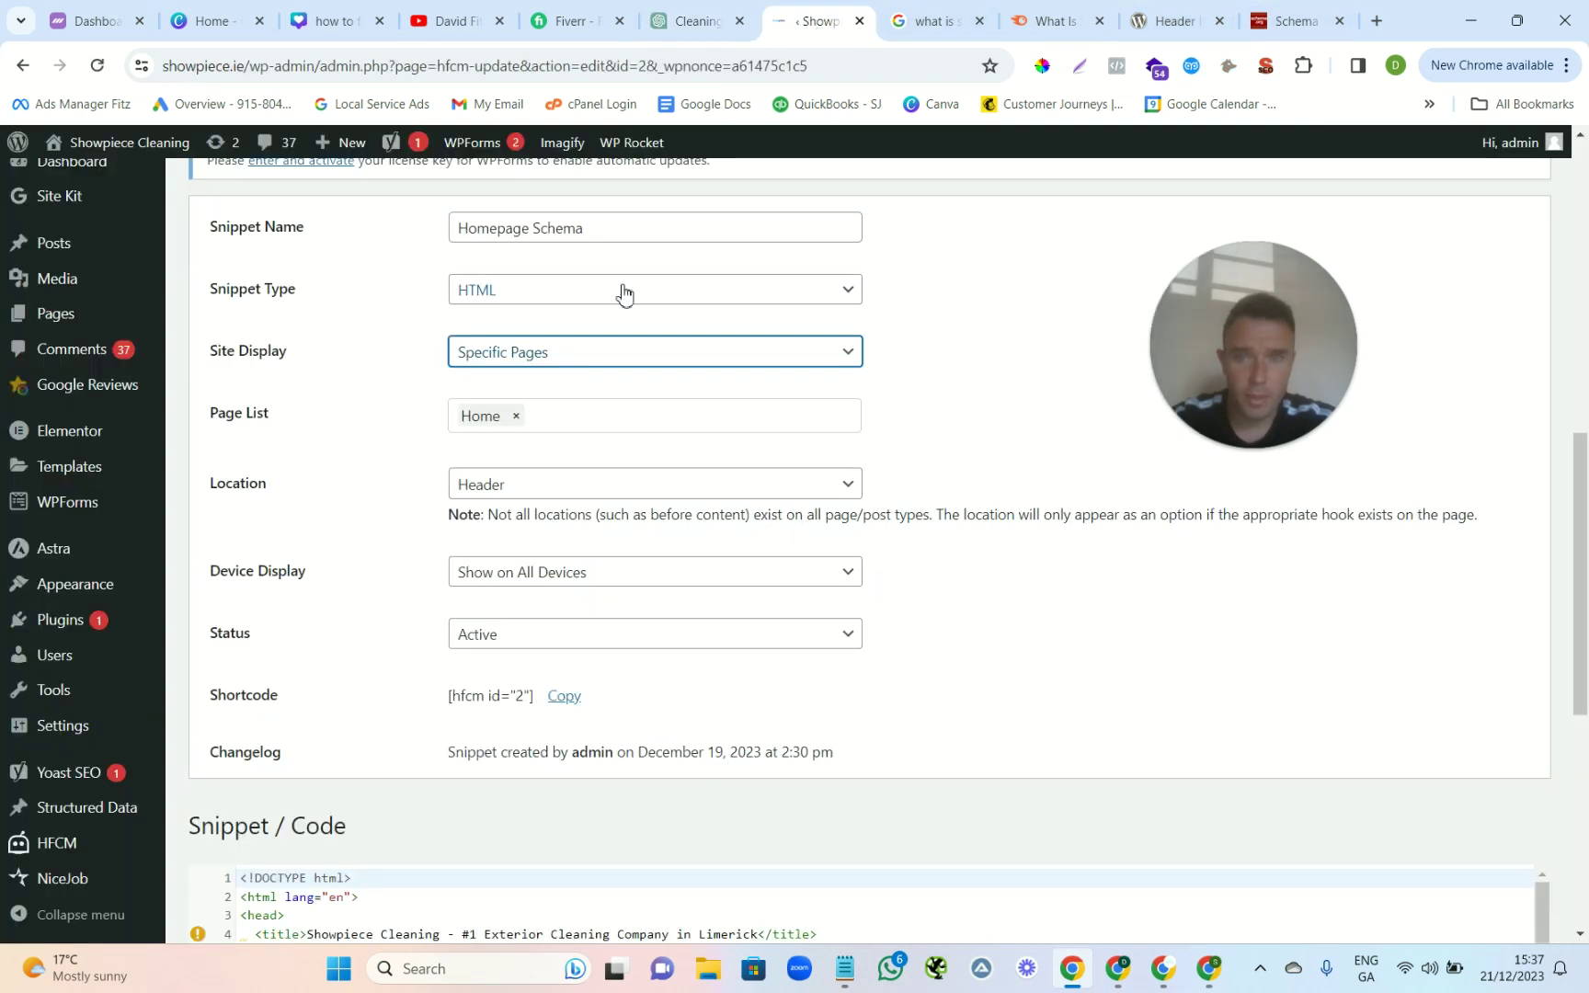
click(560, 423)
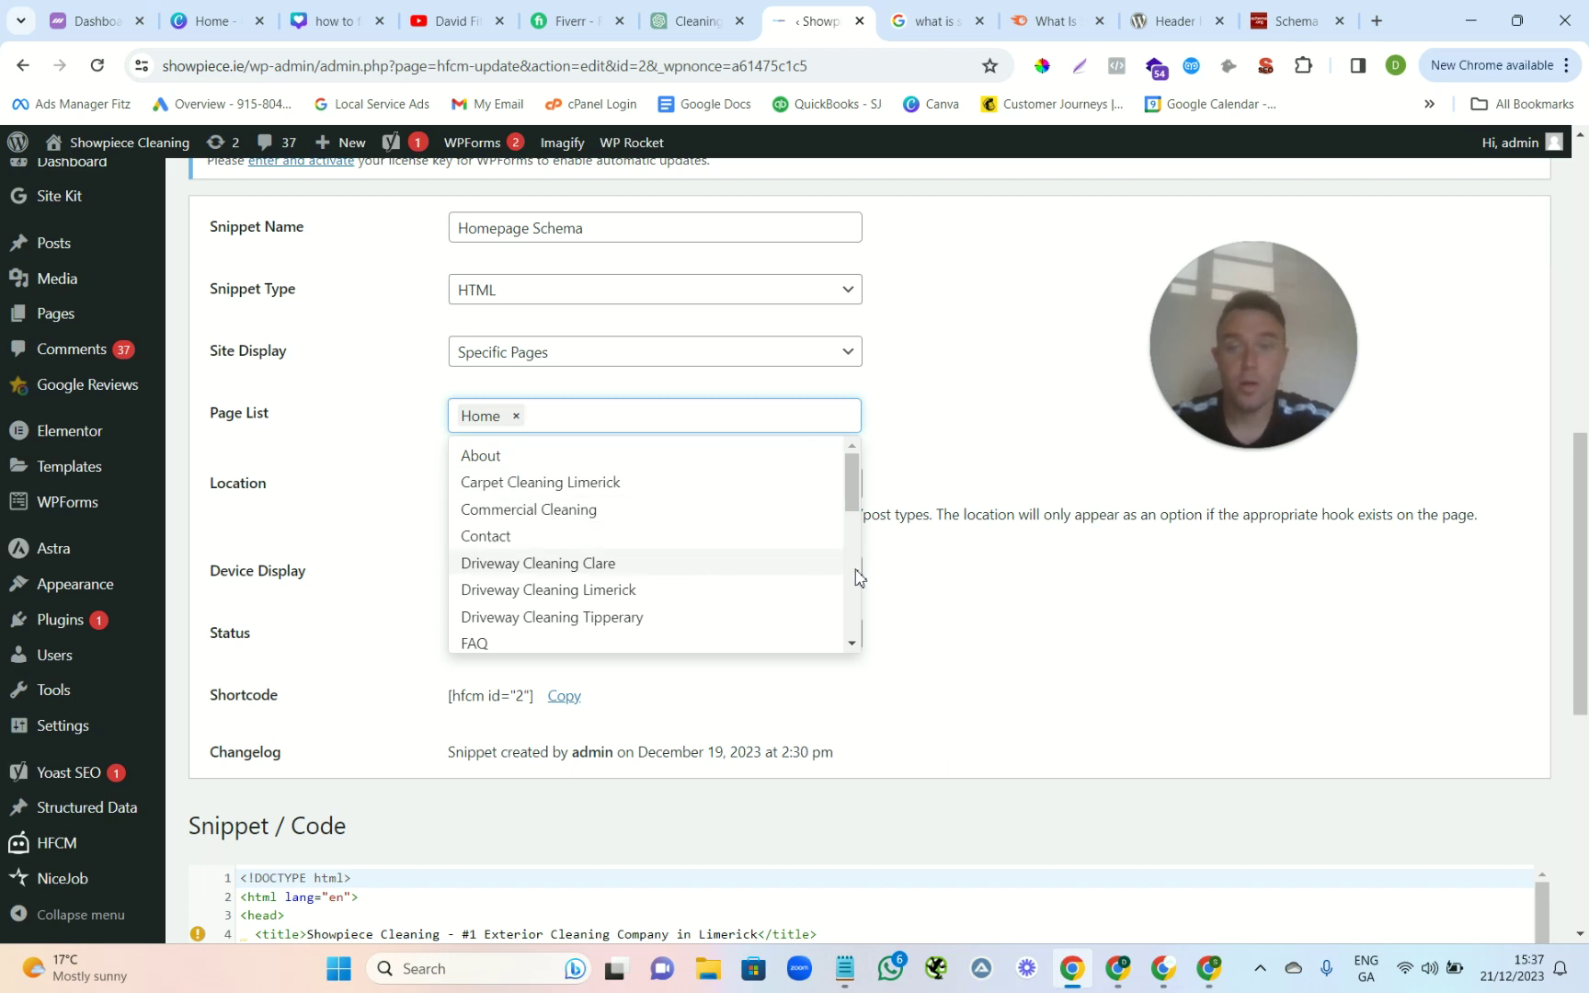
click(1364, 651)
drag(1581, 572, 1582, 782)
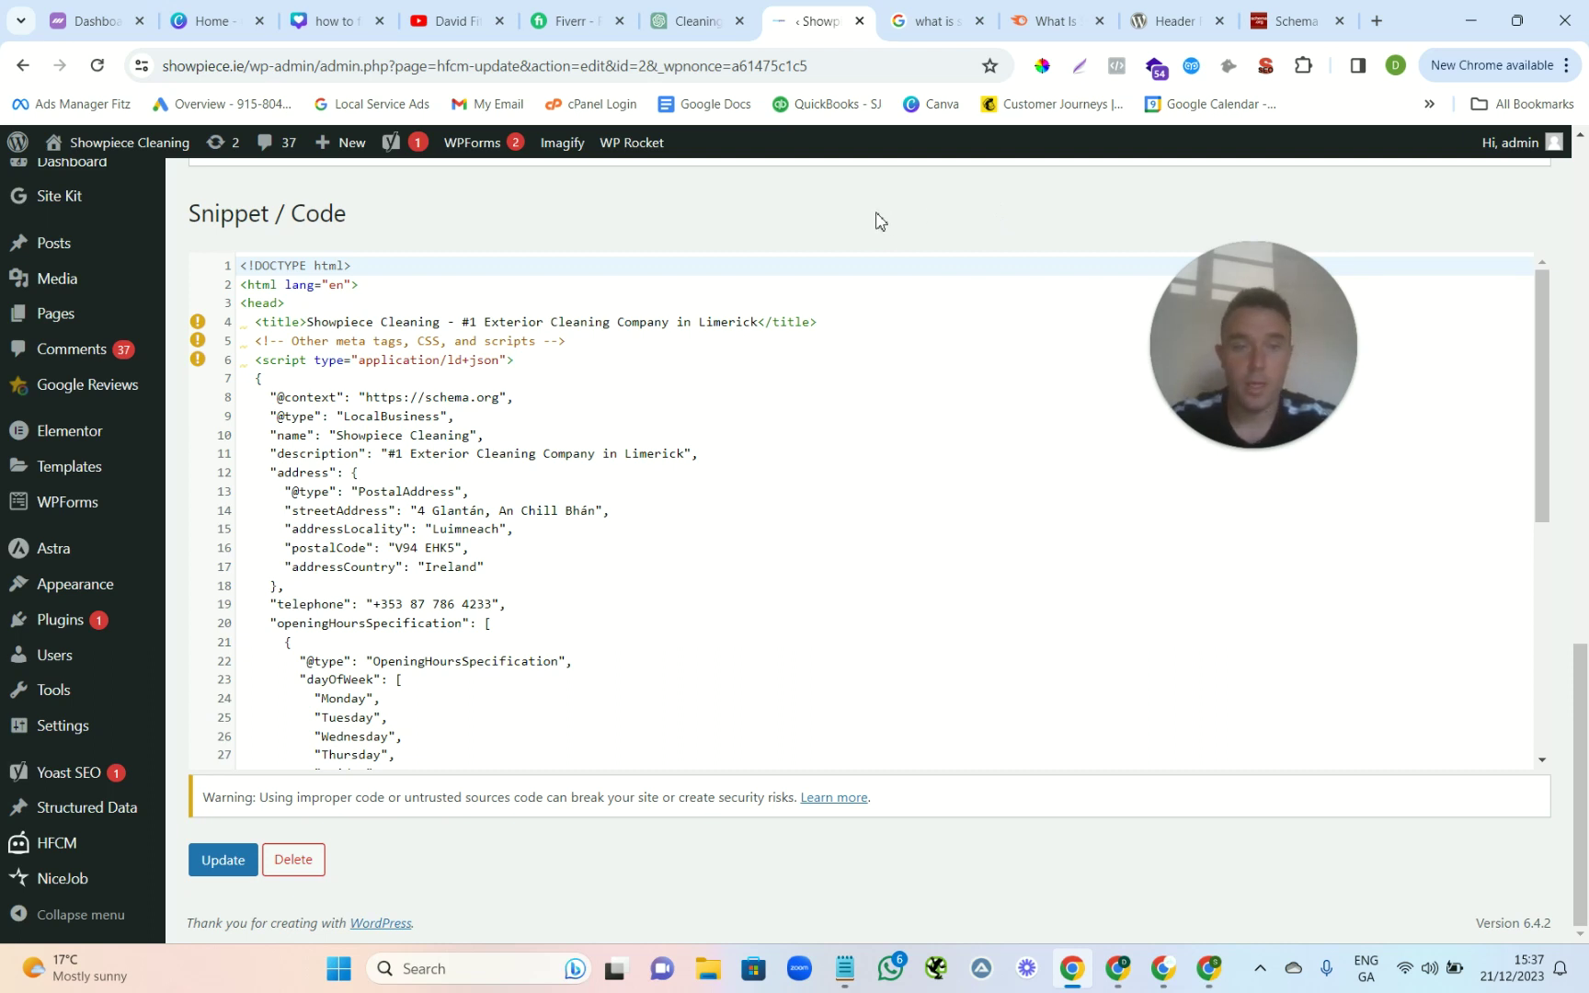
mouse_move(1244, 334)
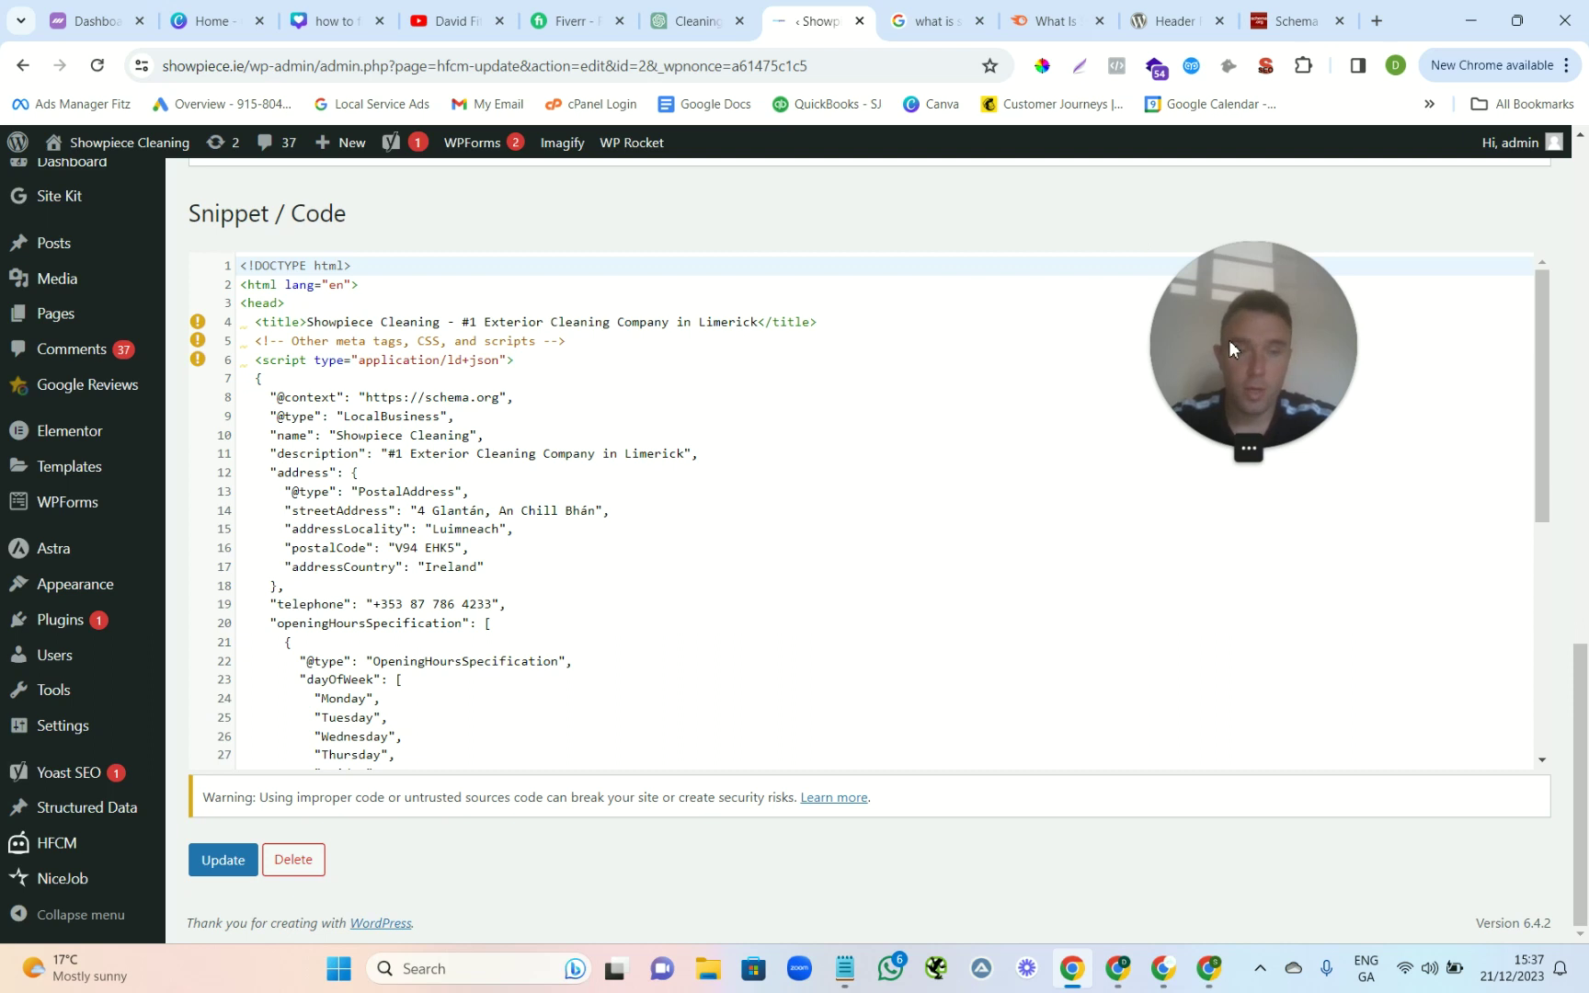